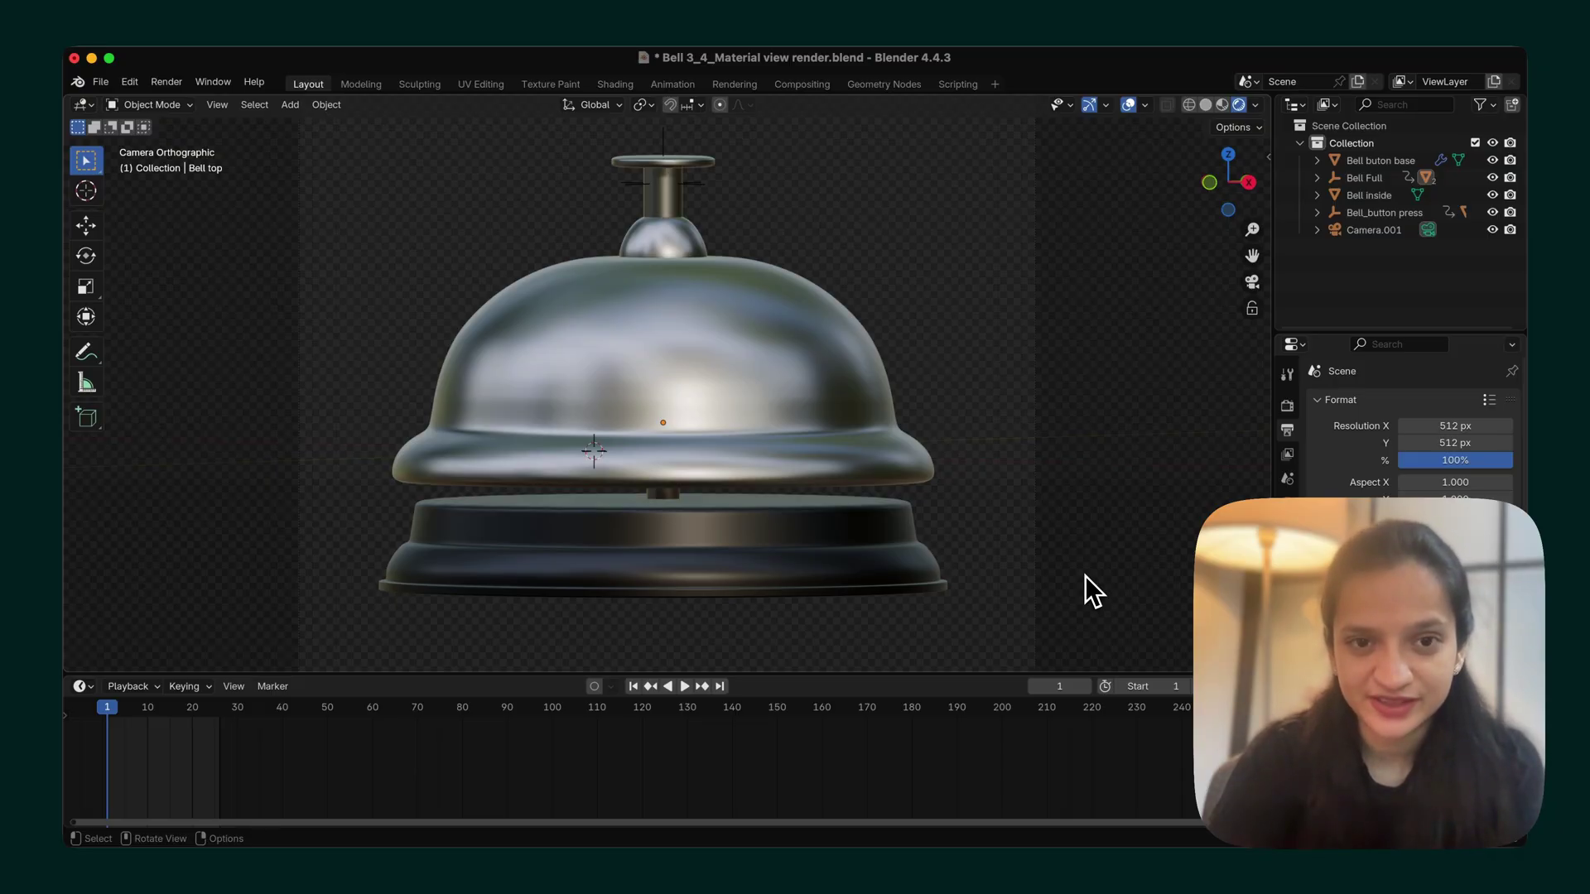
- Preview the bell animation in Blender and check the output: PNG, RGBA, 8-bit, 15% compression
key(space)
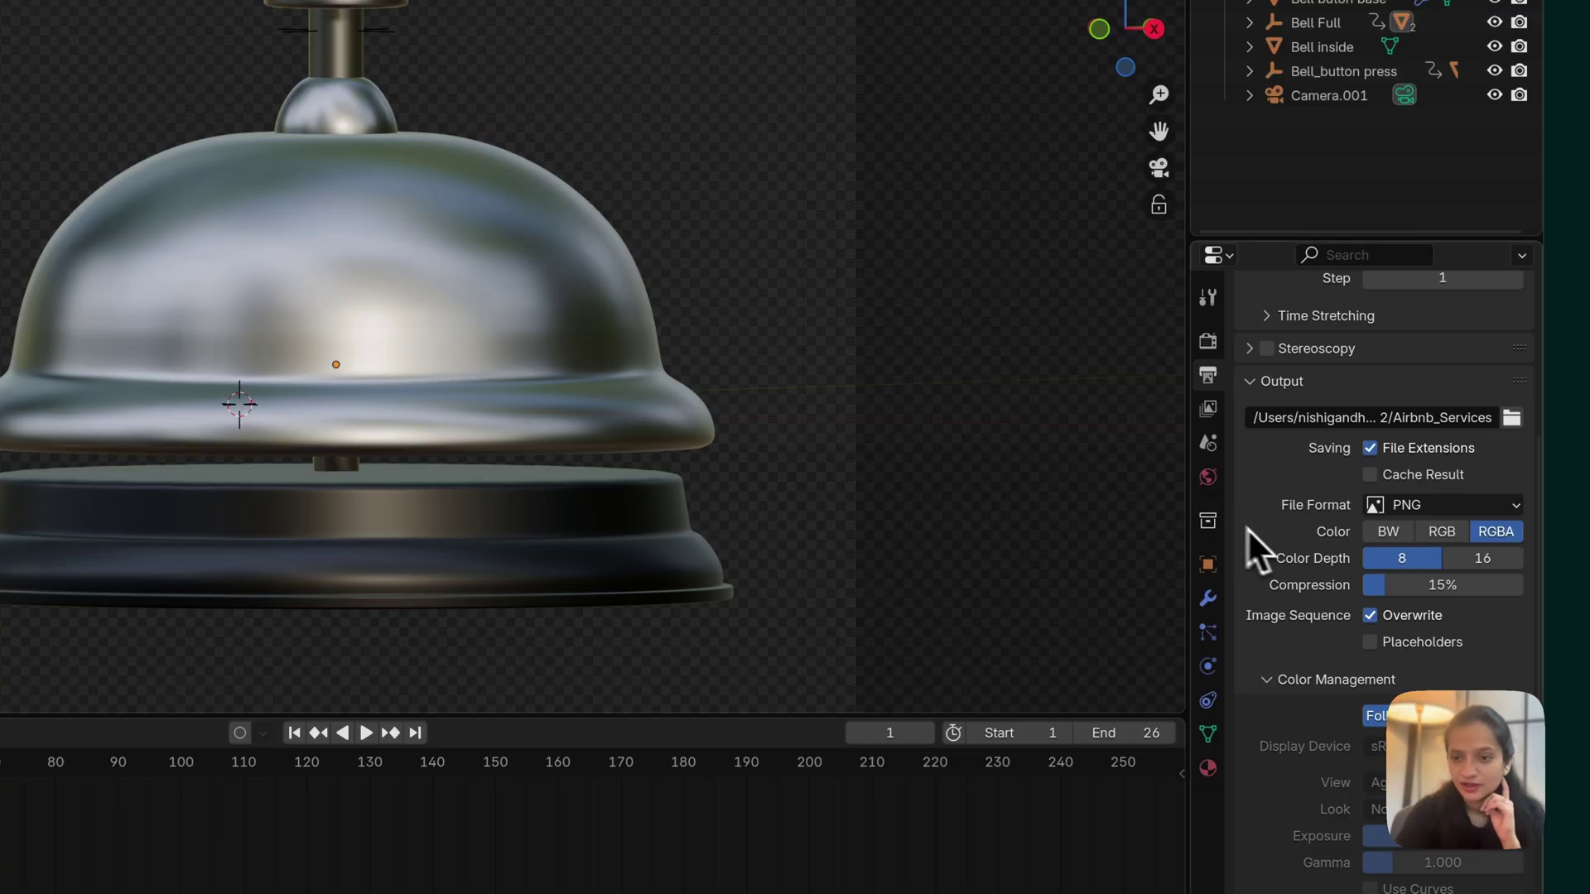
scroll(1250, 531, down, 2)
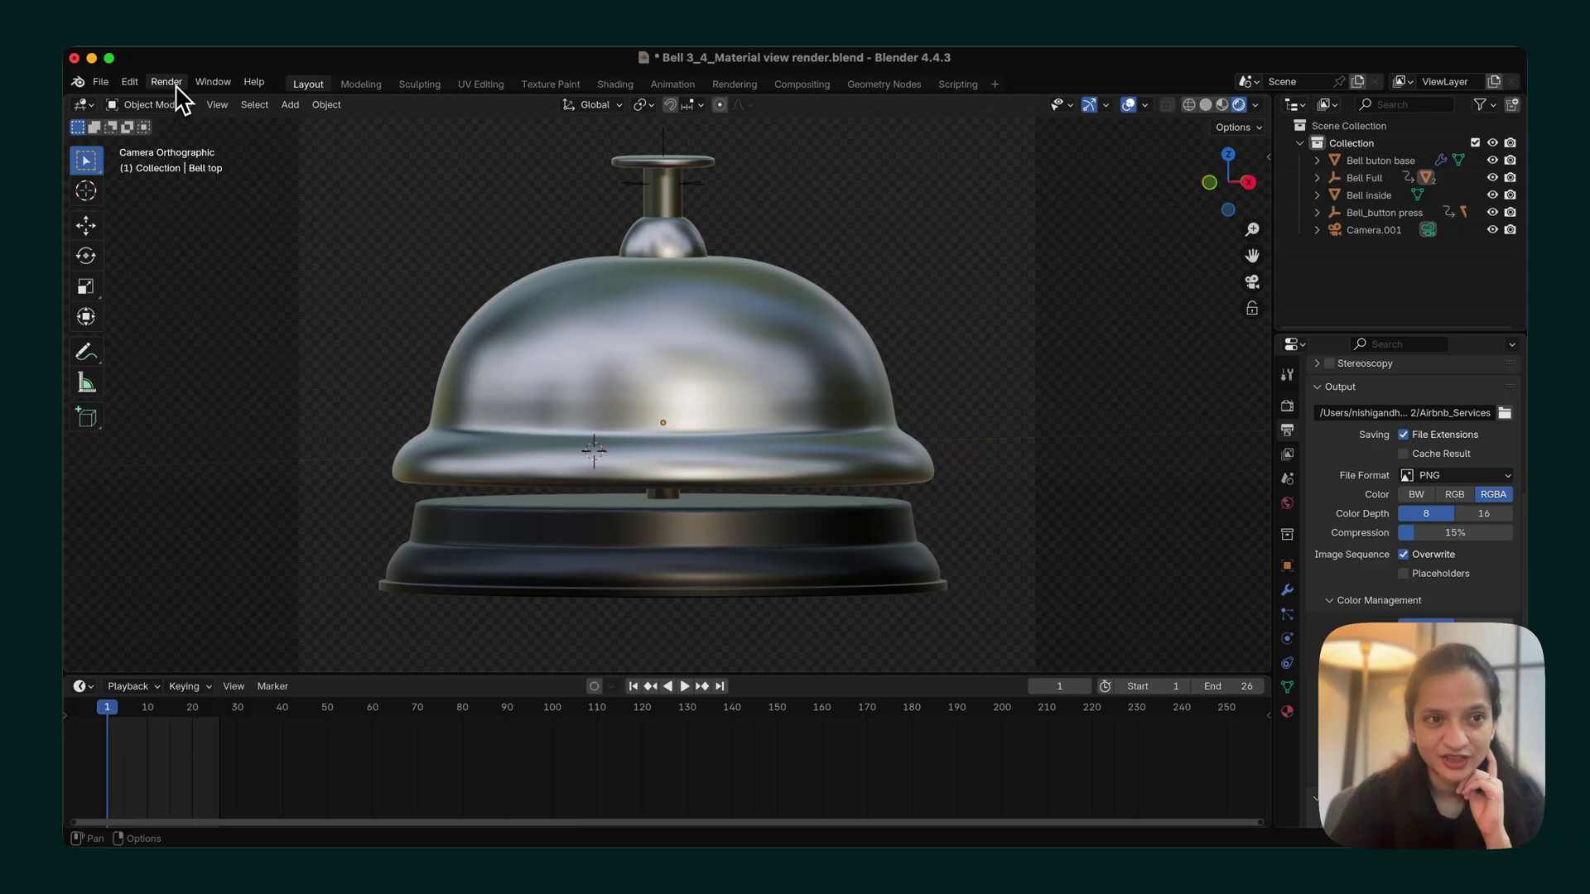
- Render the full bell animation to PNG frames, keeping the render progress window out of the way
click(174, 84)
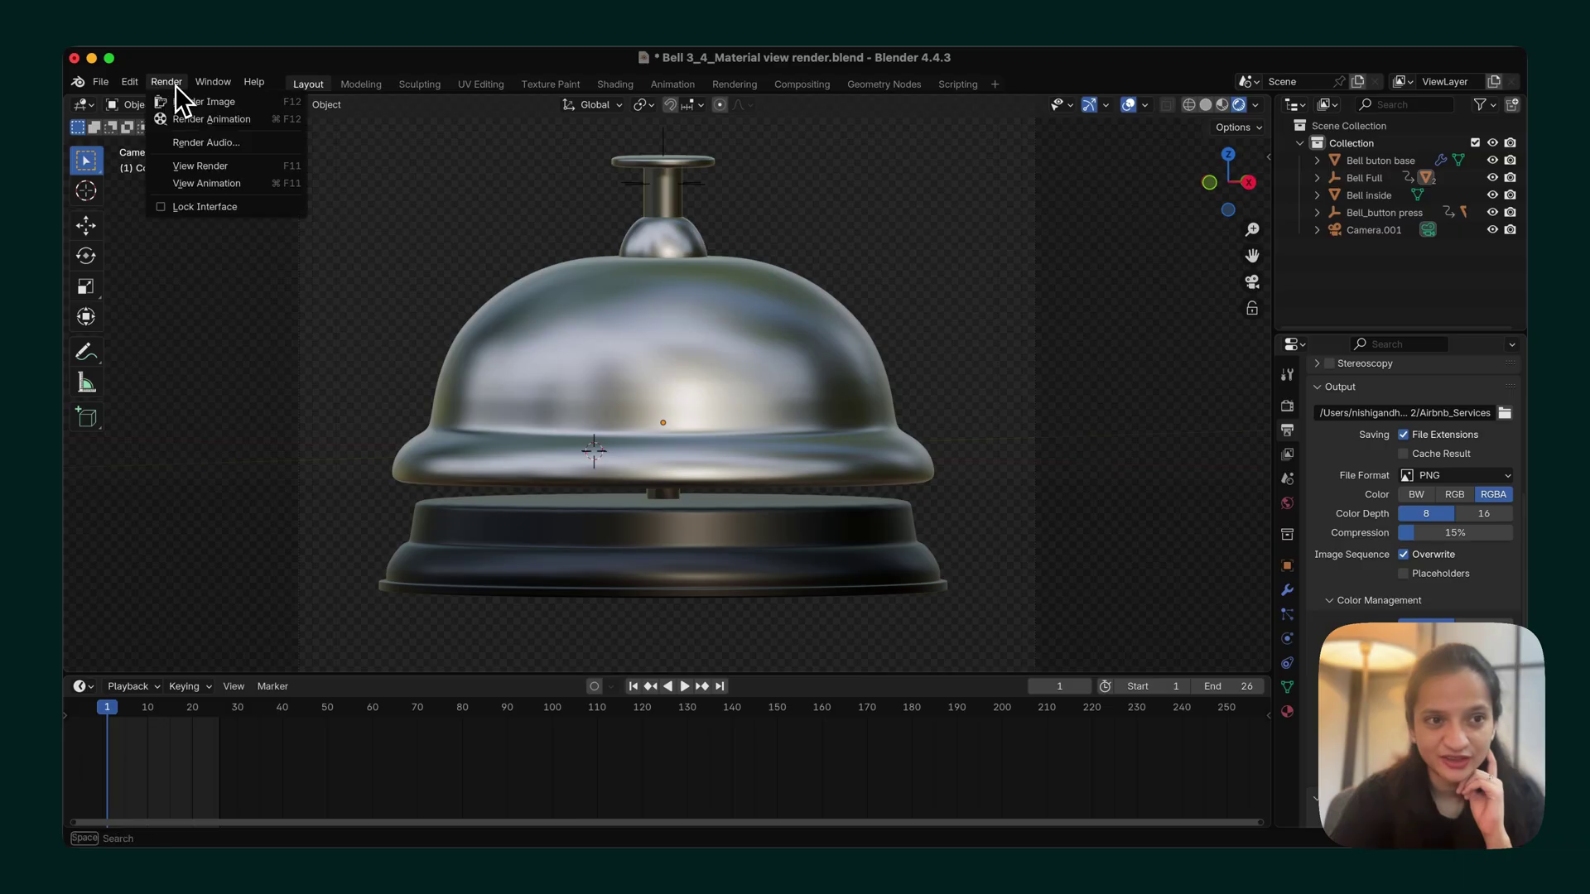
click(182, 120)
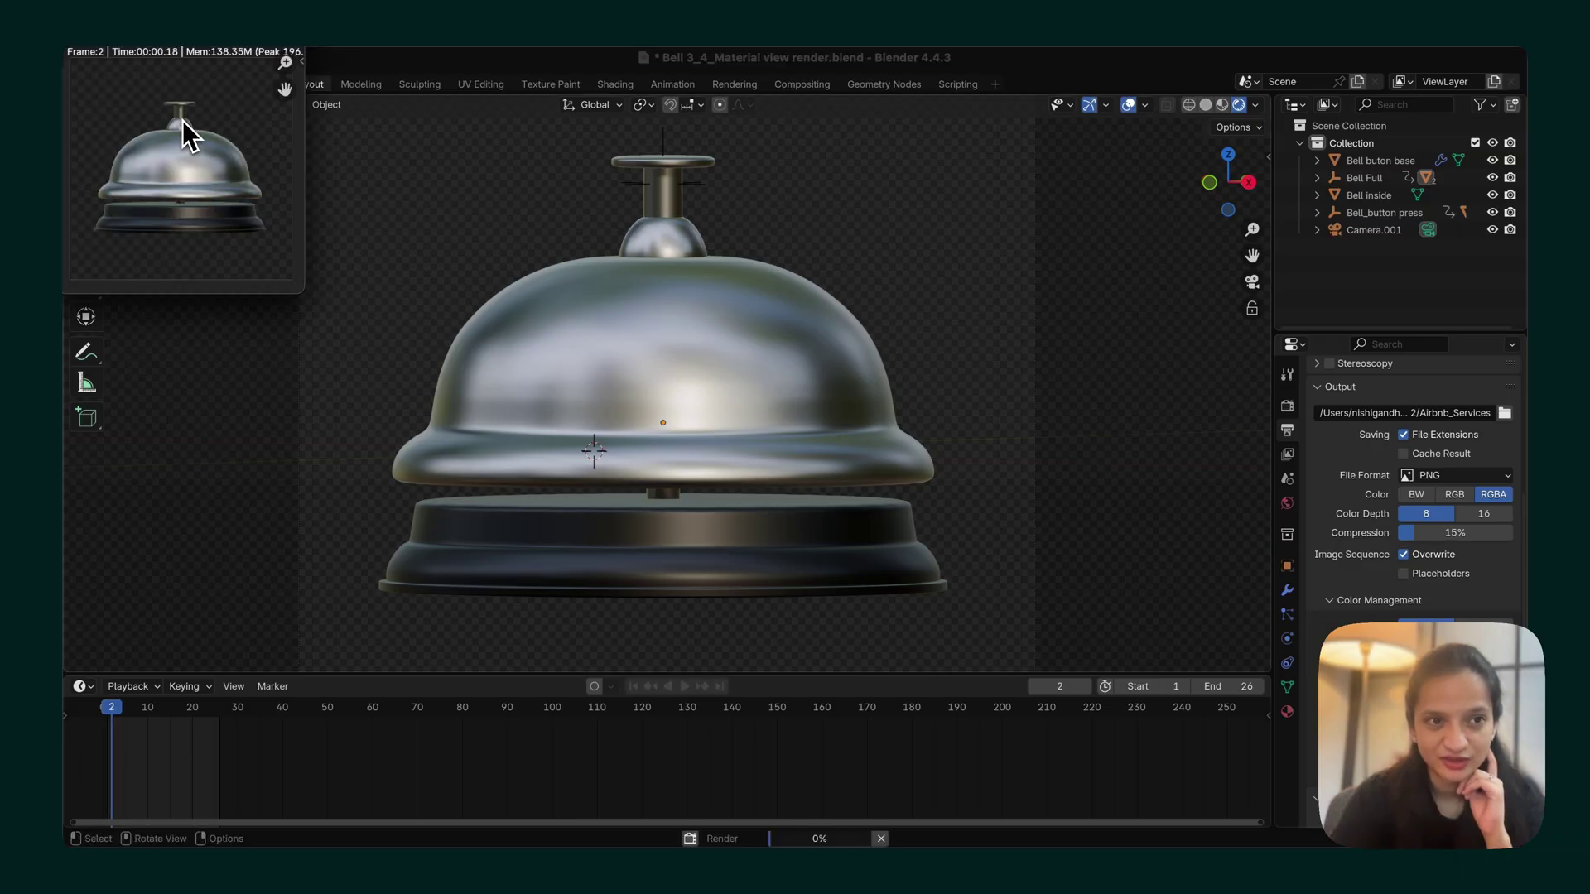
drag(170, 25, 247, 166)
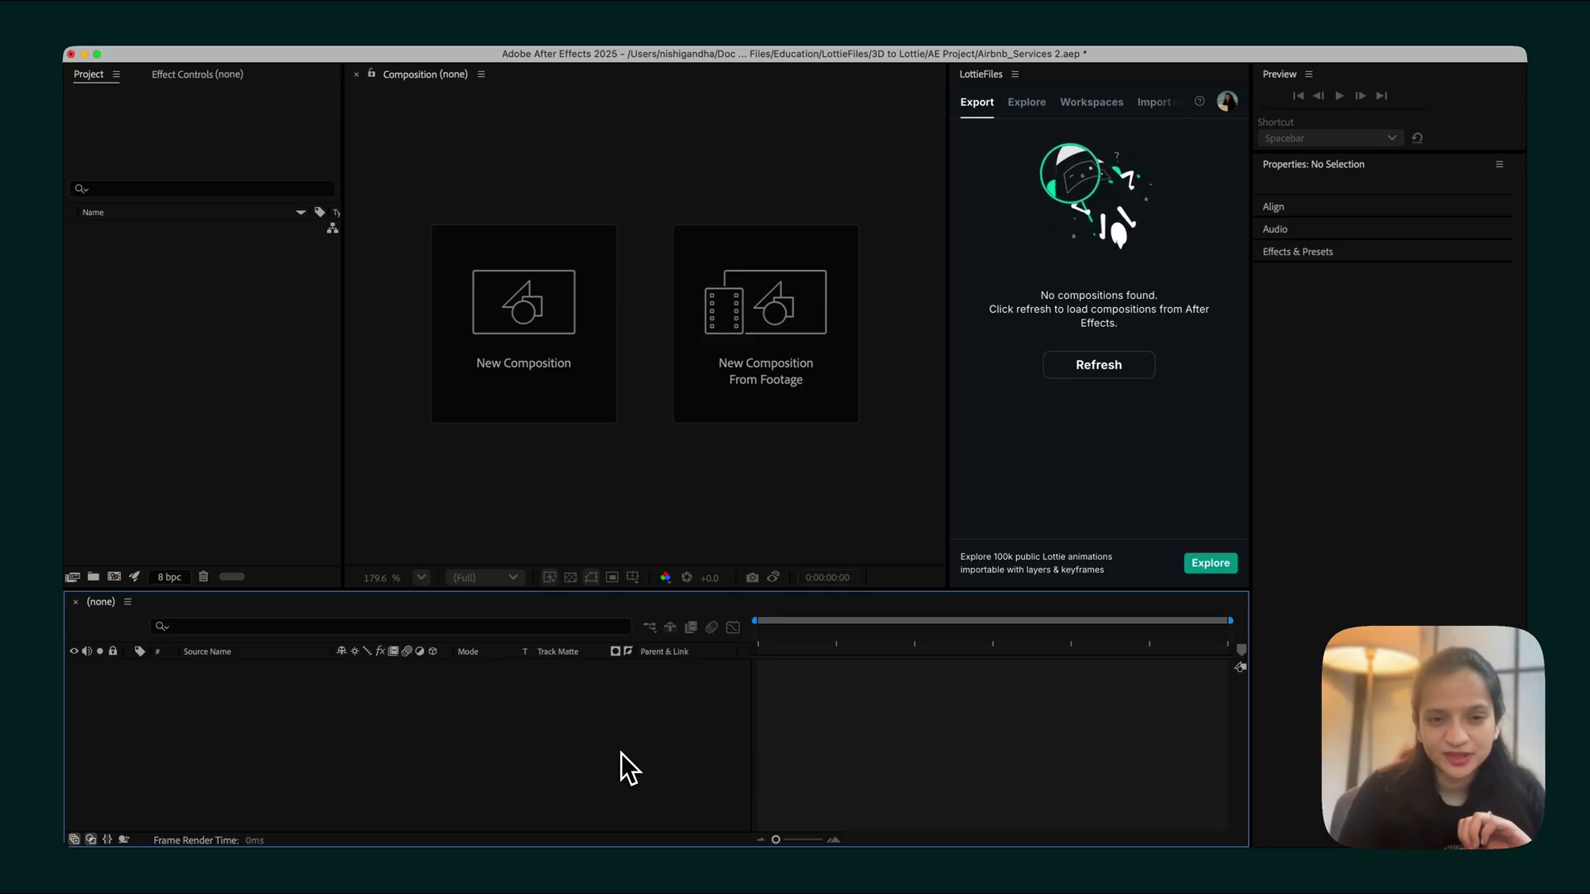
- Create Comp 1 at 512×512, 29.97 fps, 30 seconds long
click(584, 389)
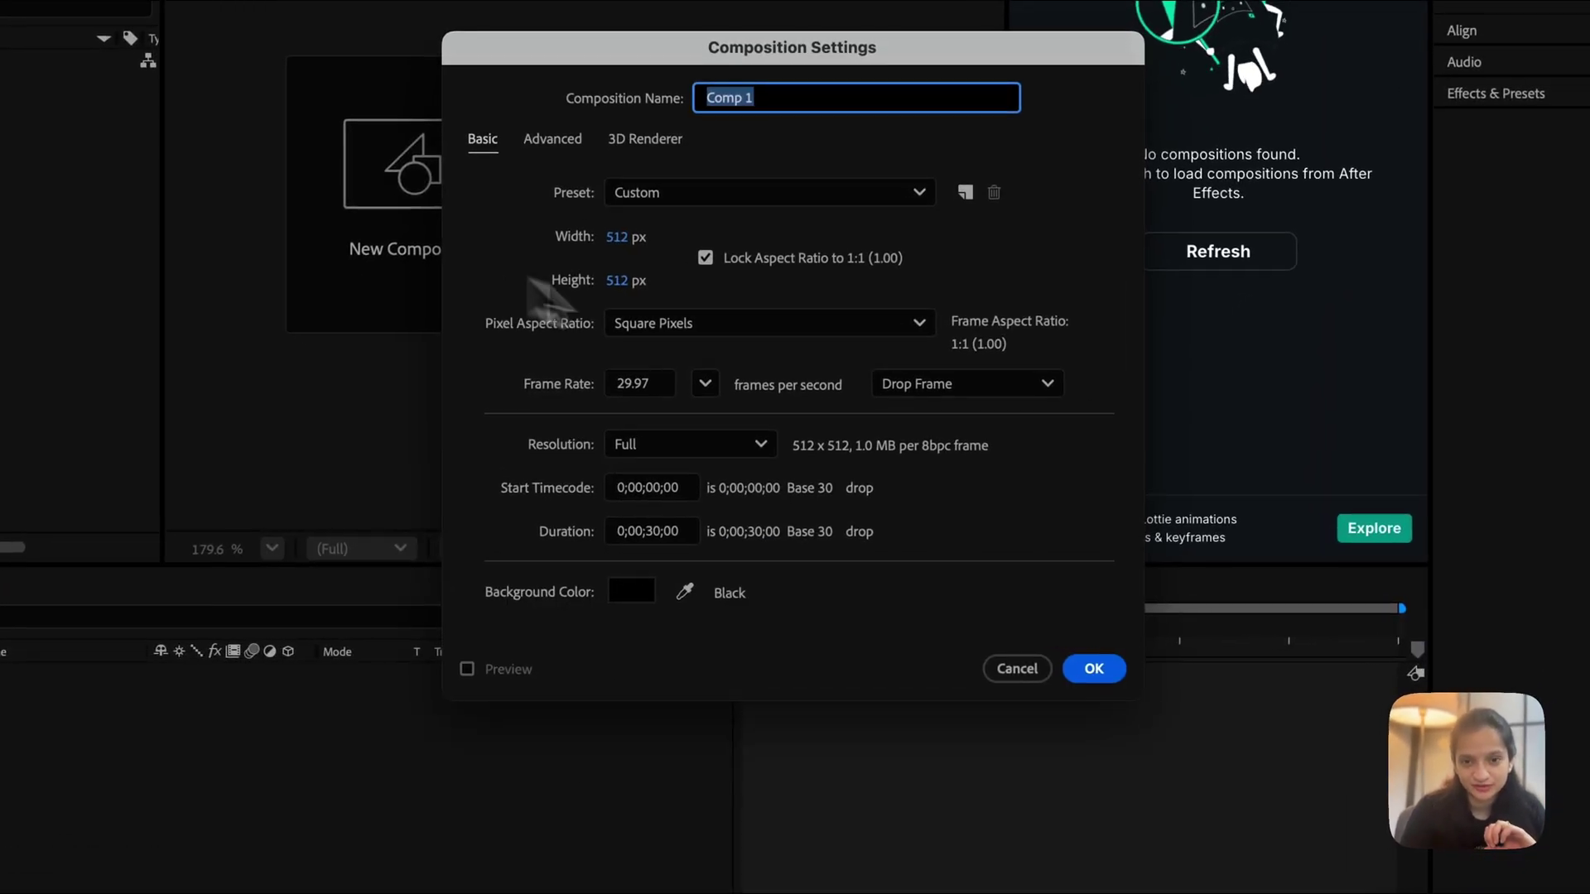
click(1095, 668)
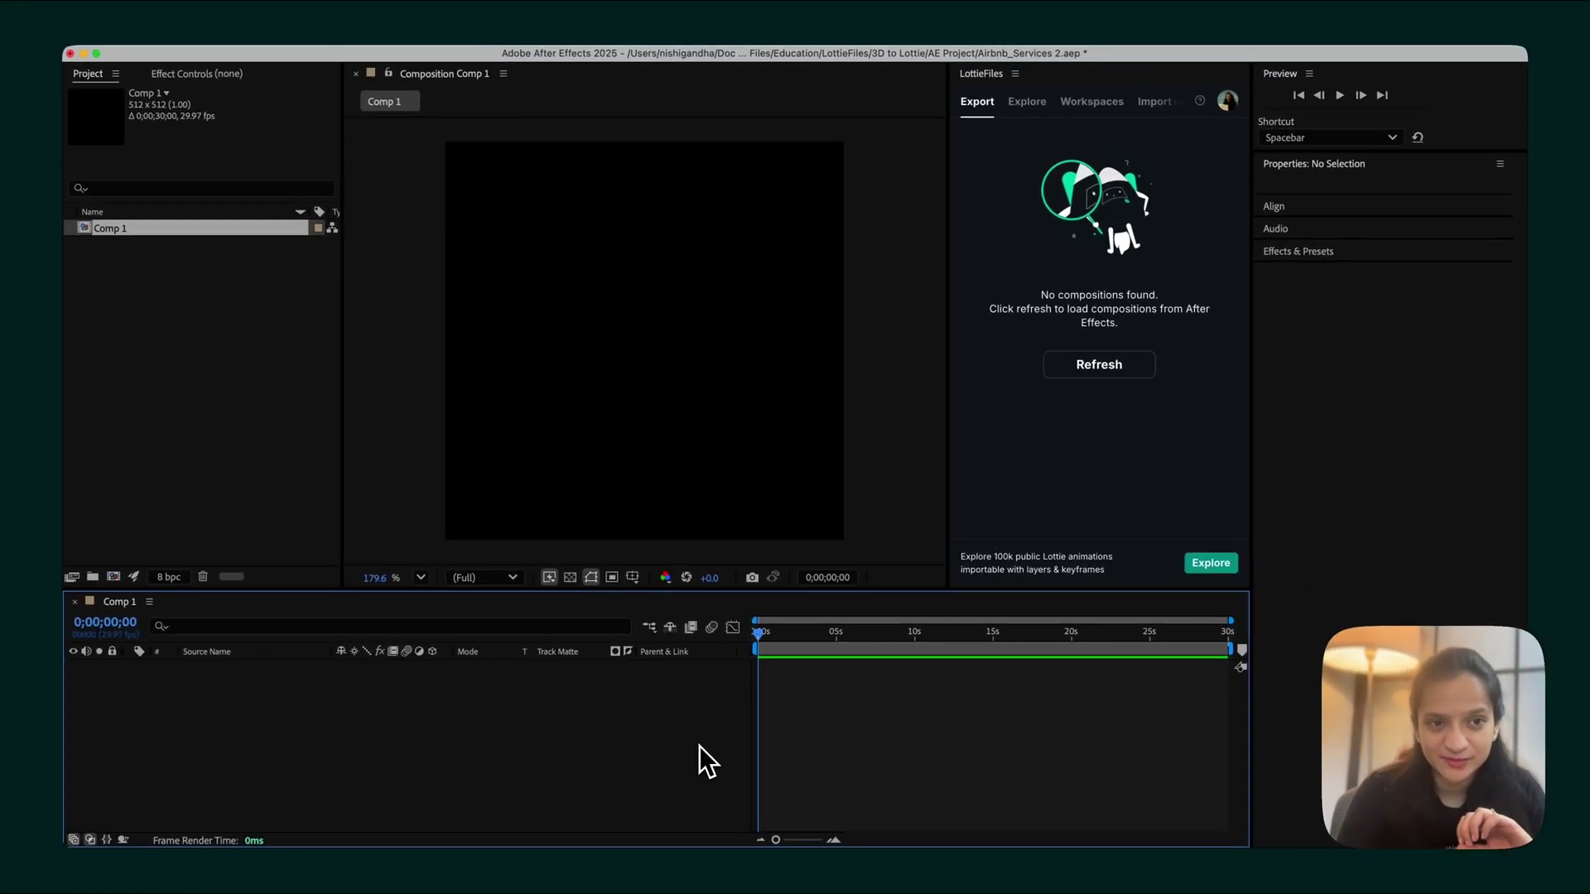
- Import all 26 rendered bell PNGs as separate footage items, with PNG Sequence unchecked
click(188, 21)
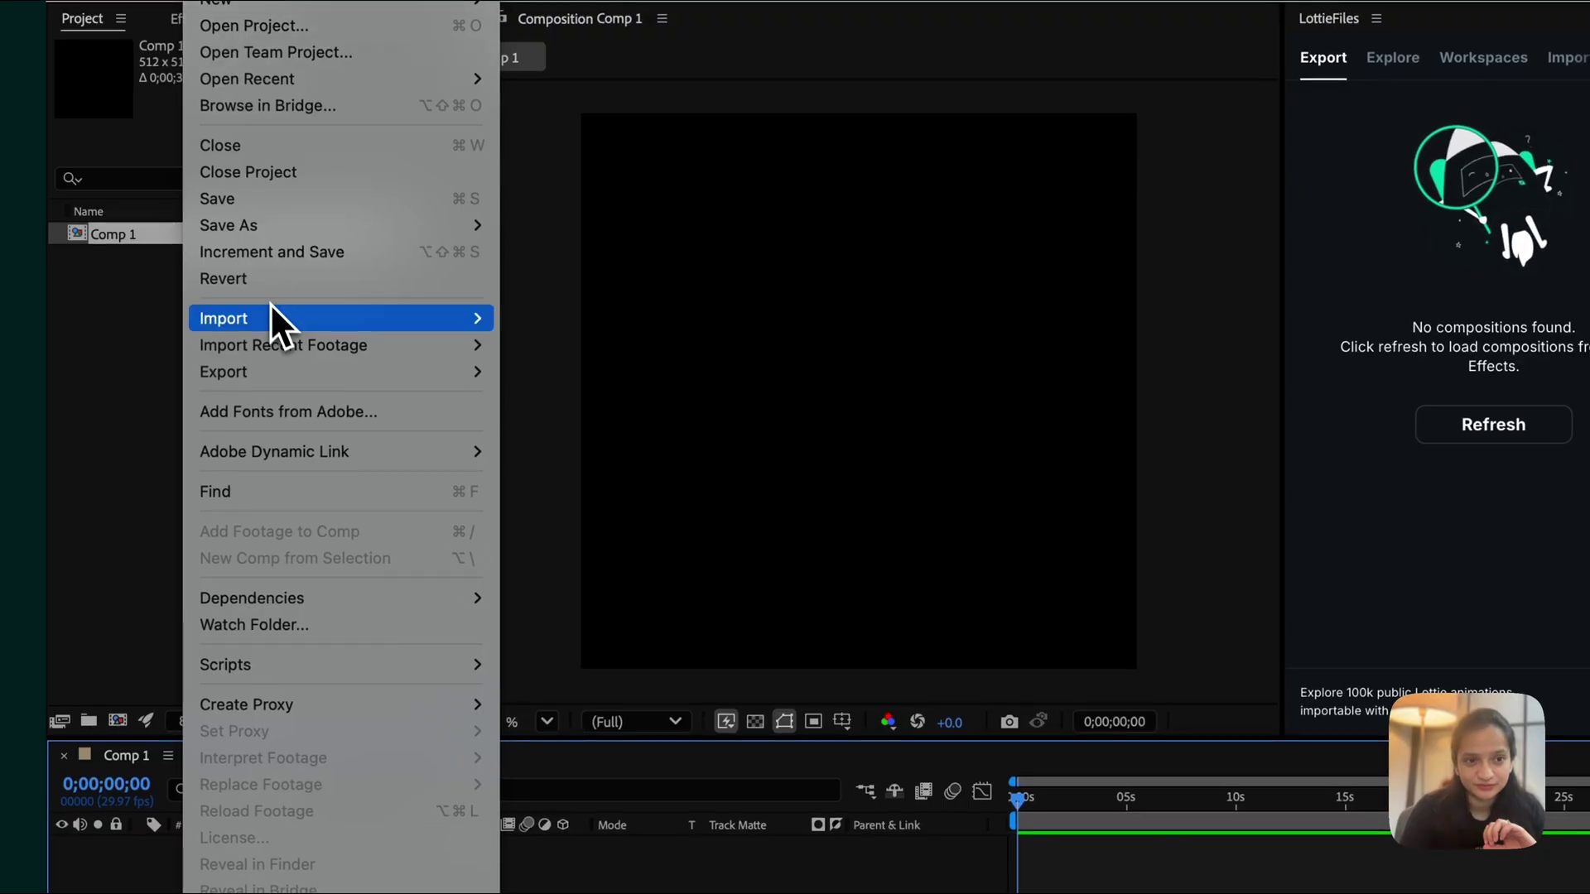
mouse_move(381, 324)
click(609, 323)
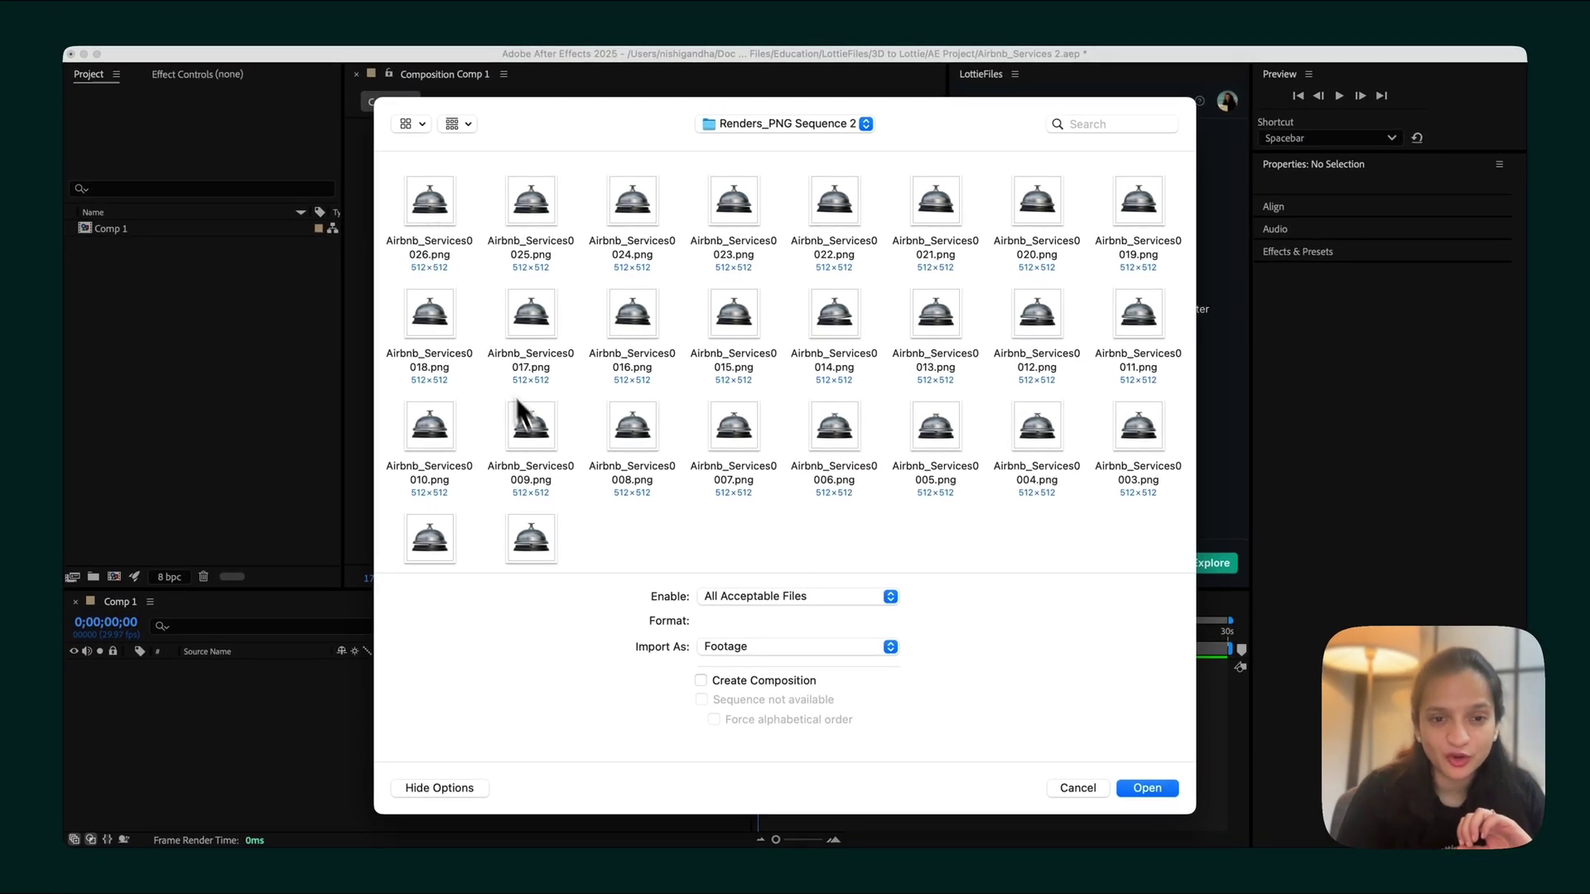
drag(393, 189, 1231, 741)
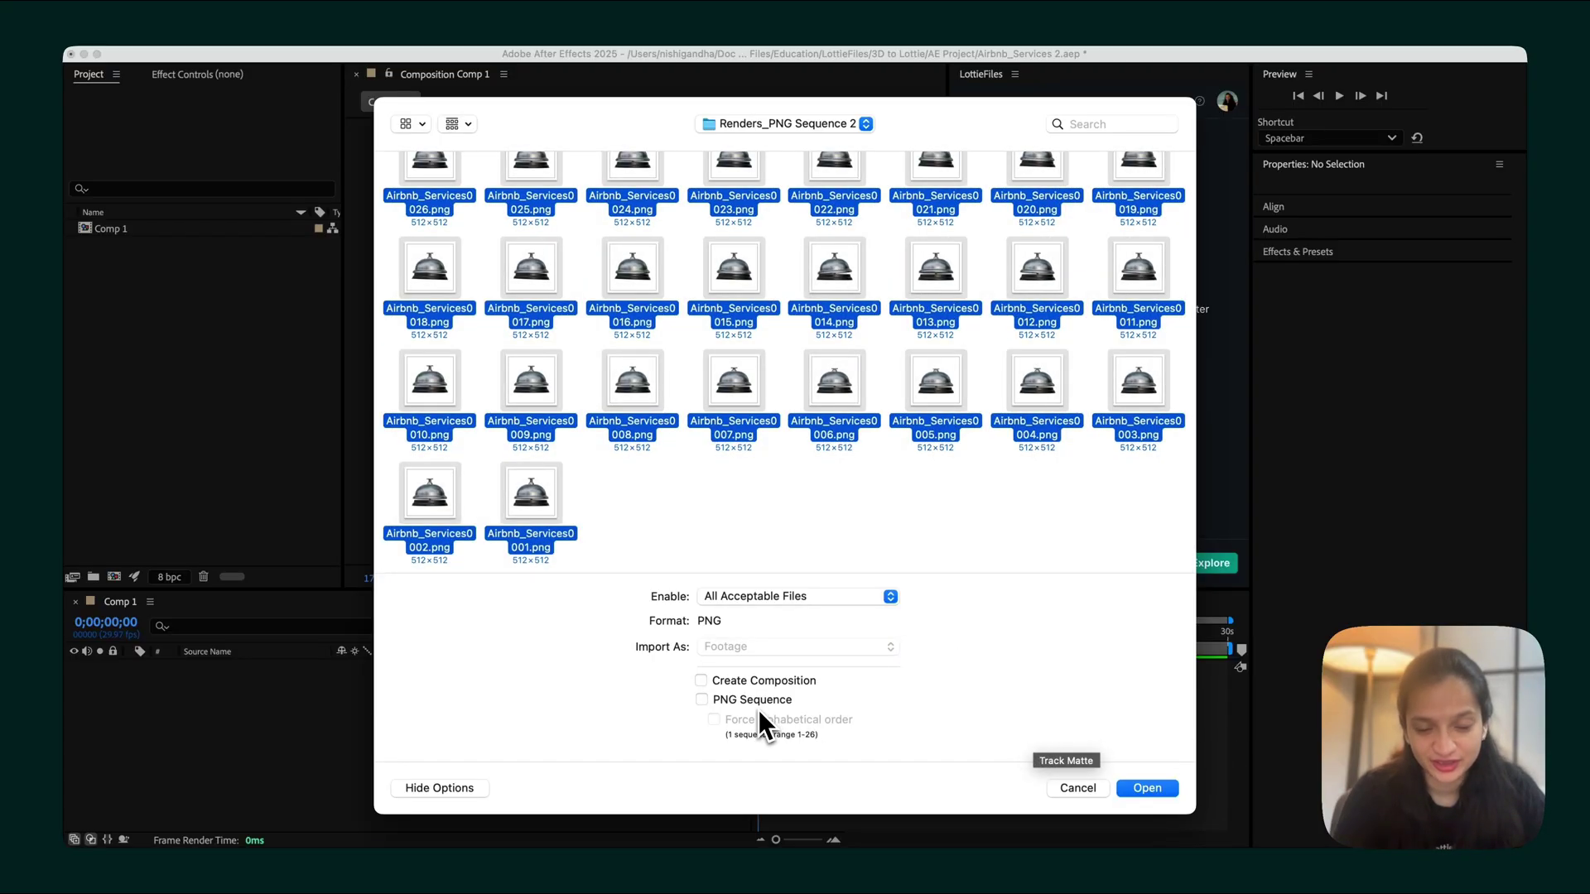
scroll(717, 332, up, 1)
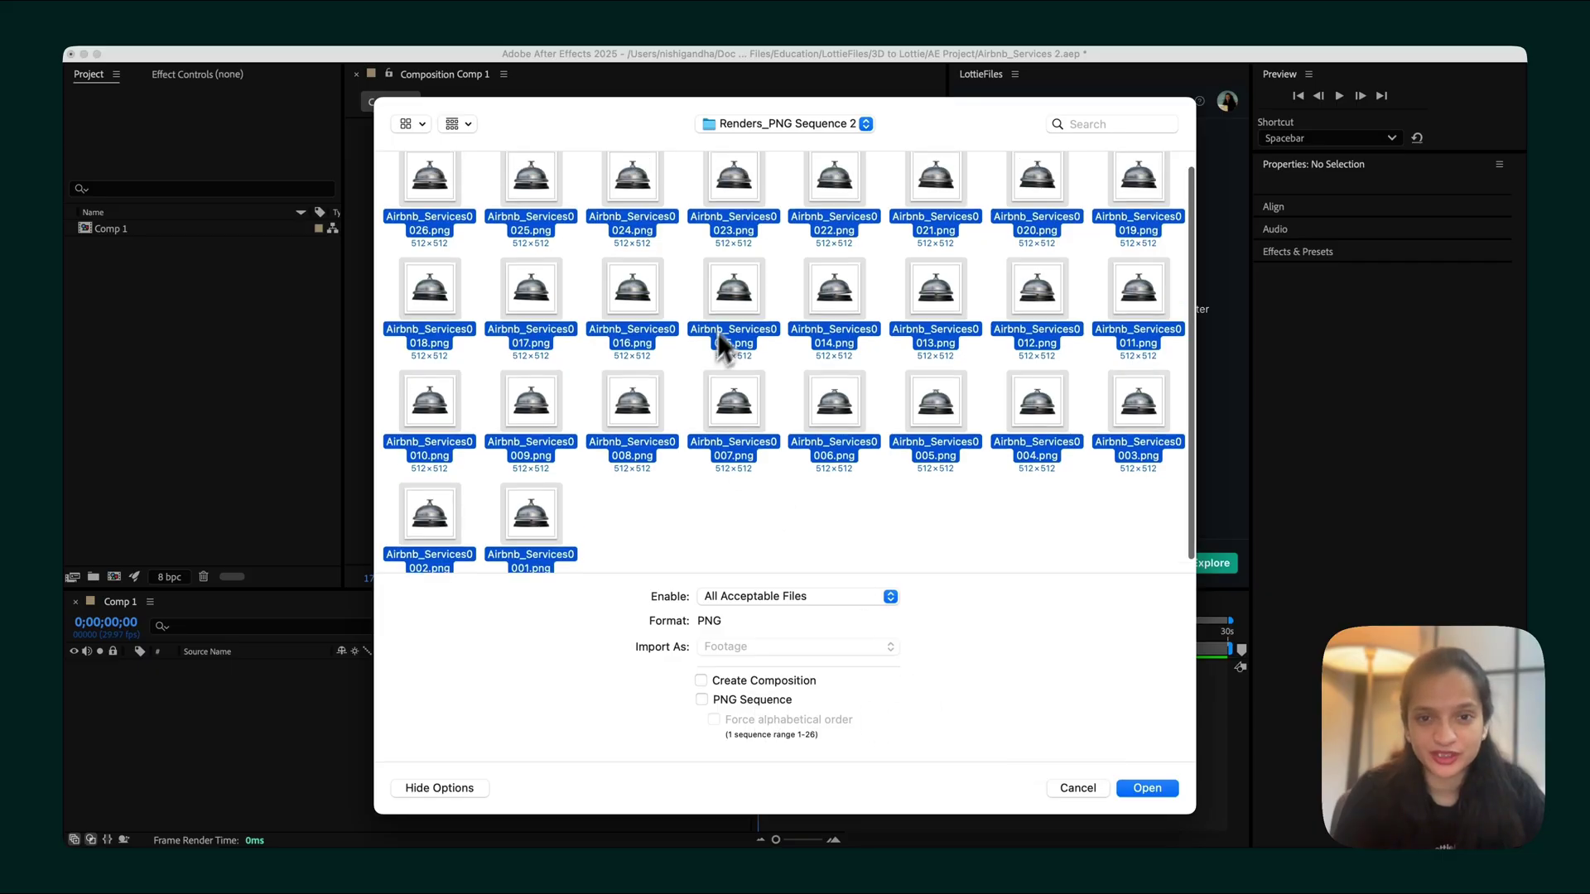
scroll(717, 332, up, 1)
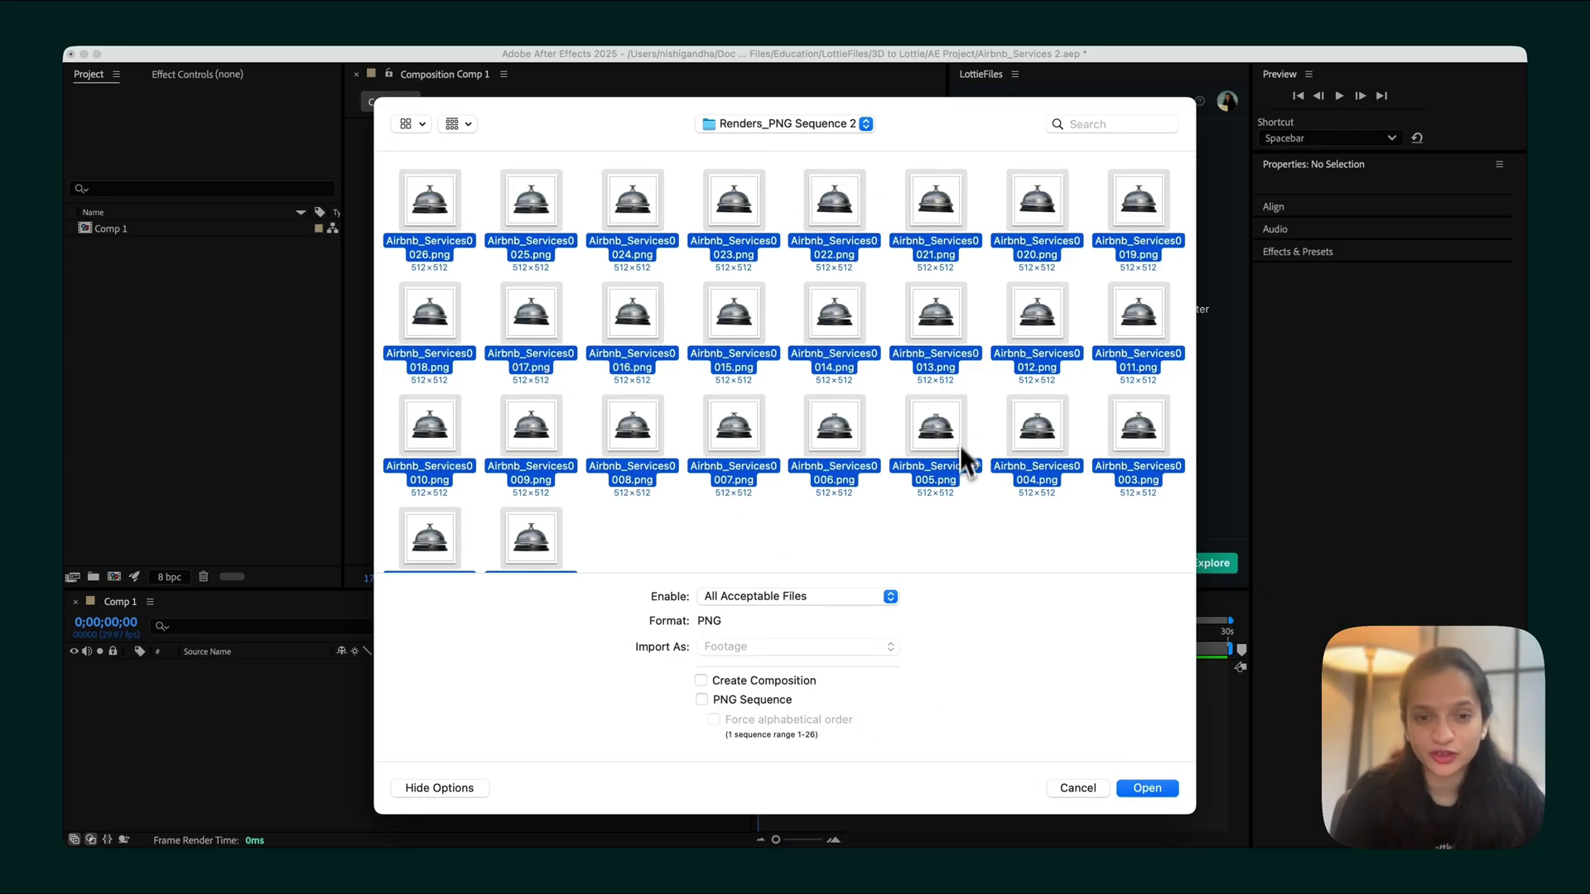
scroll(959, 455, down, 2)
click(1158, 789)
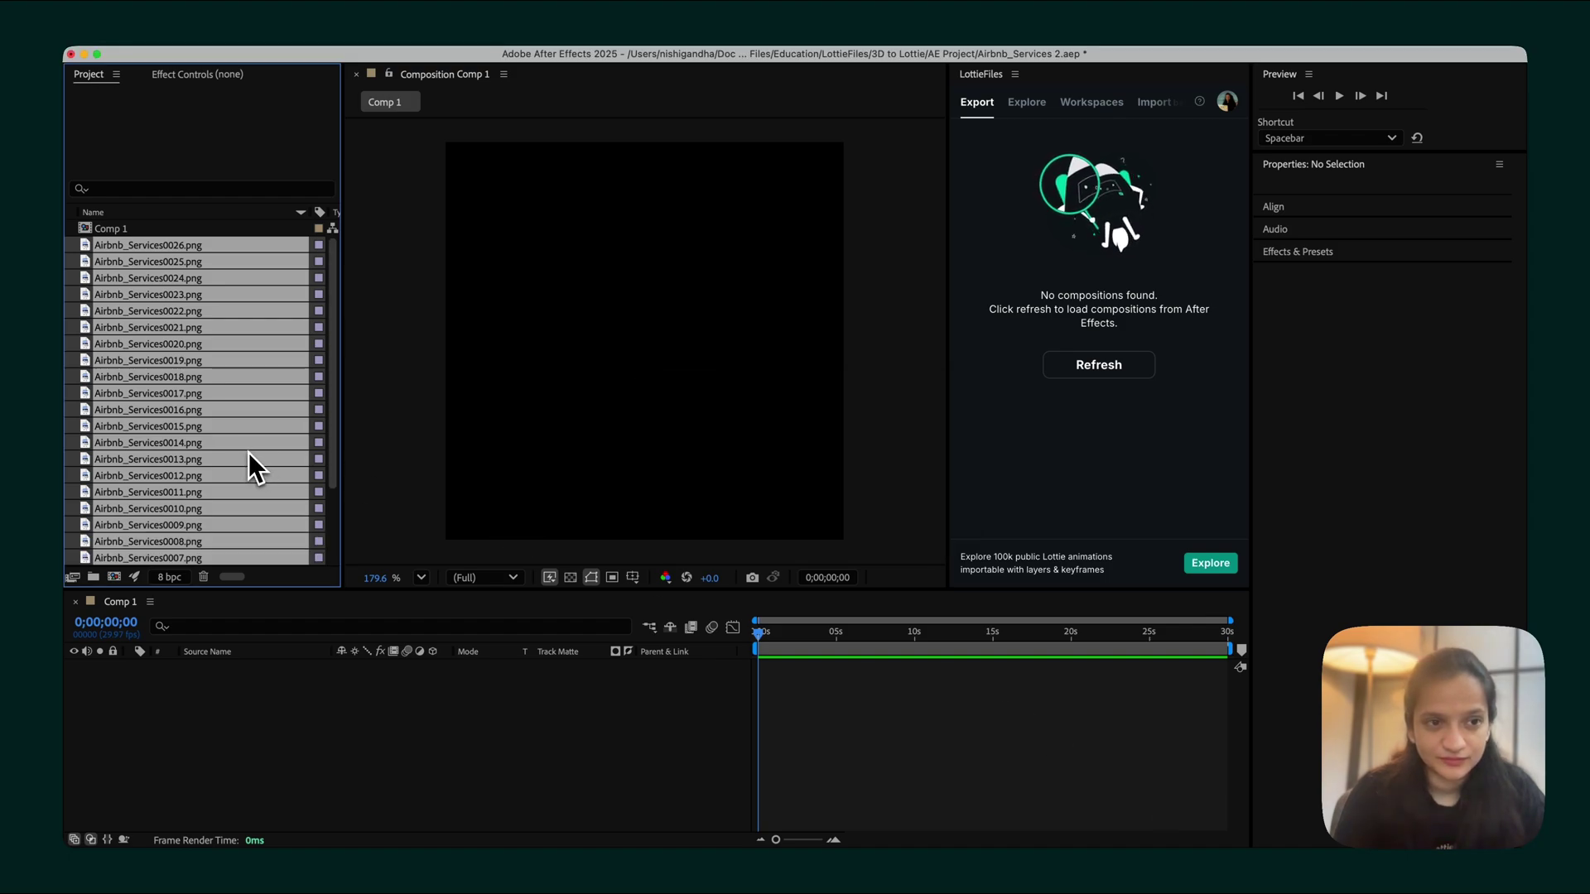
- Select all 26 Airbnb_Services PNG frames and drop them into Comp 1 as layers
scroll(218, 334, down, 1)
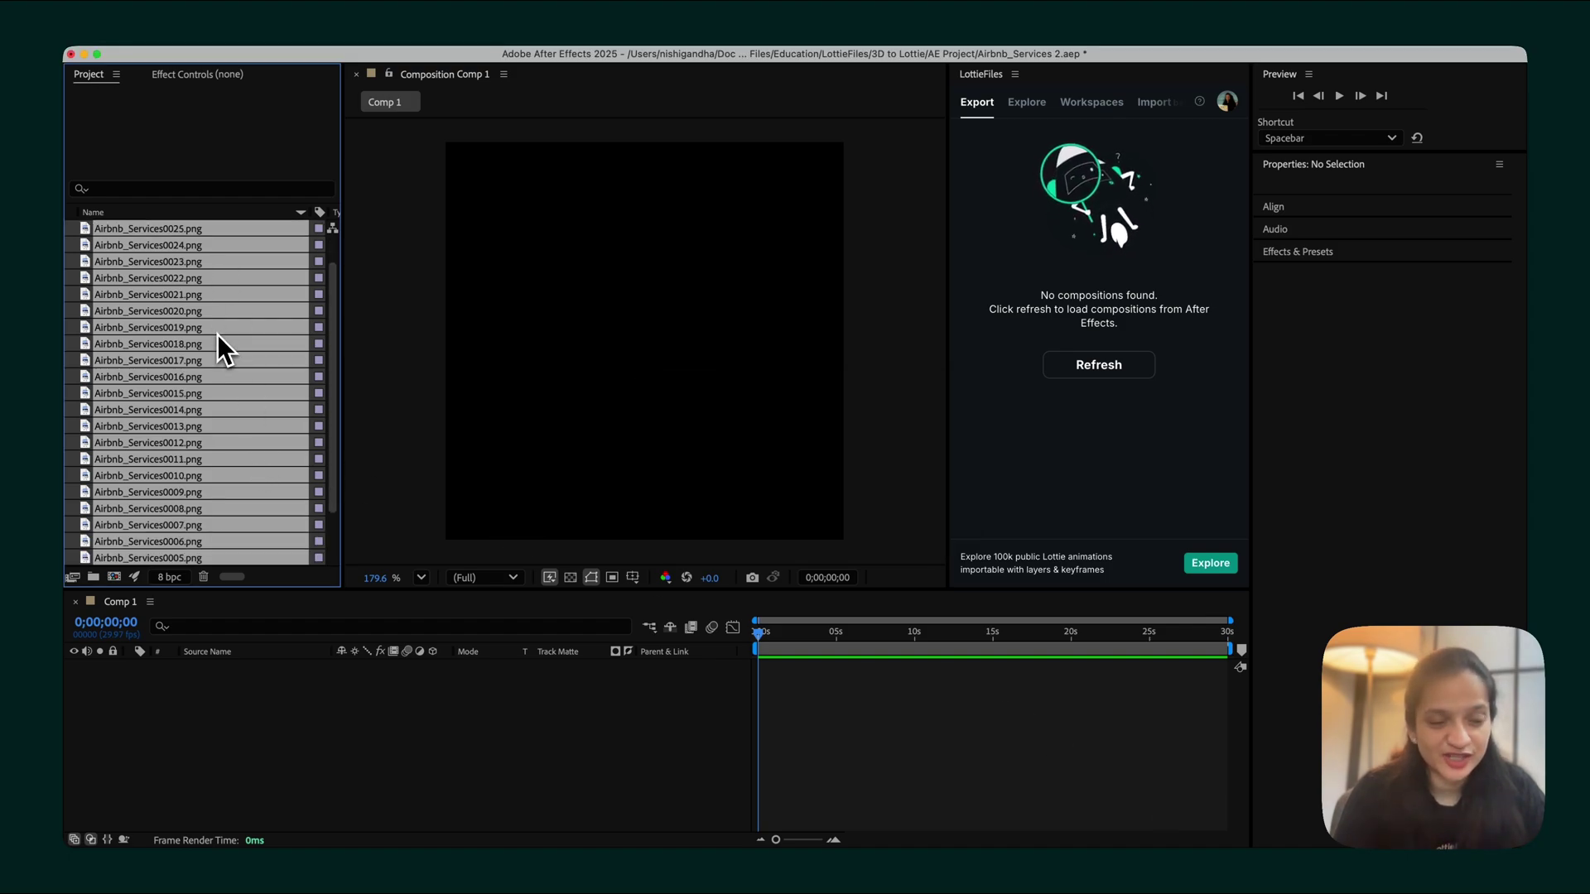
click(379, 414)
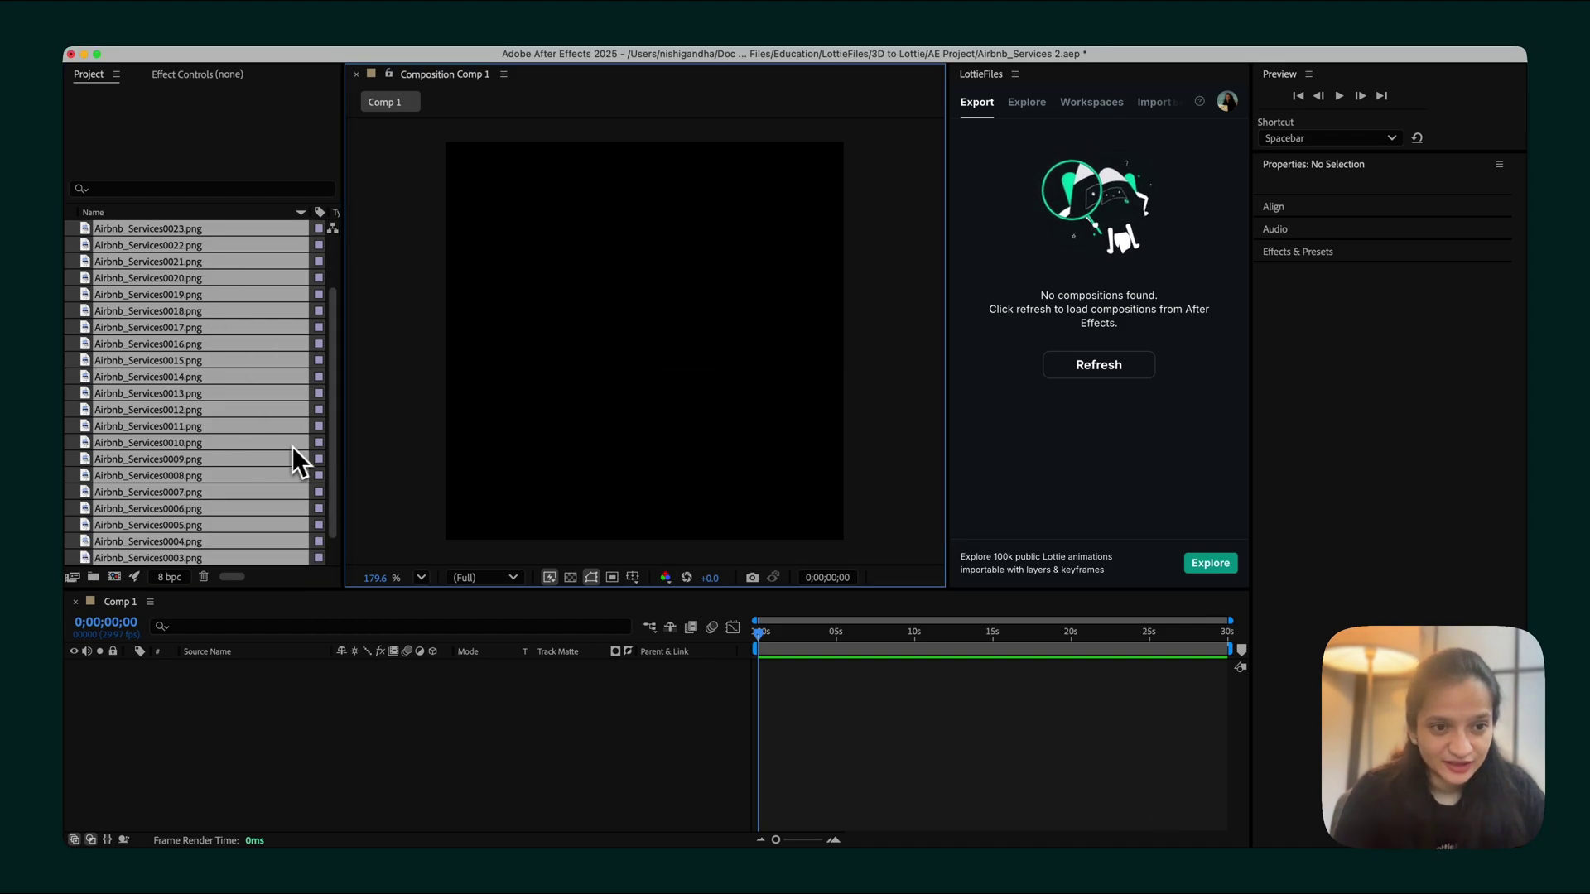
scroll(224, 530, down, 1)
click(209, 556)
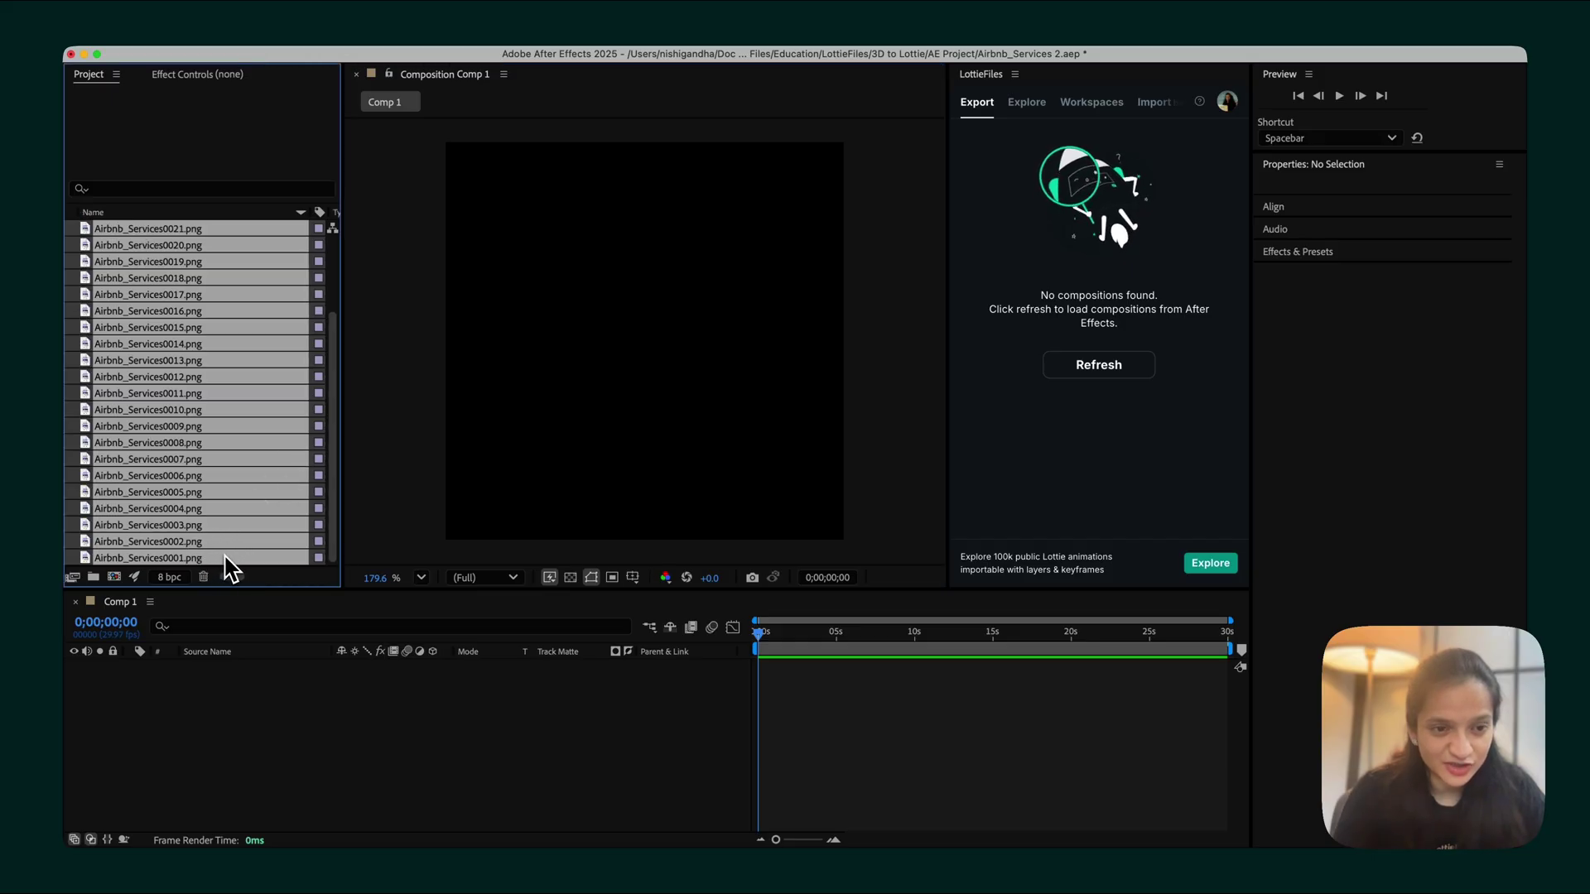
click(403, 525)
scroll(295, 580, right, 3)
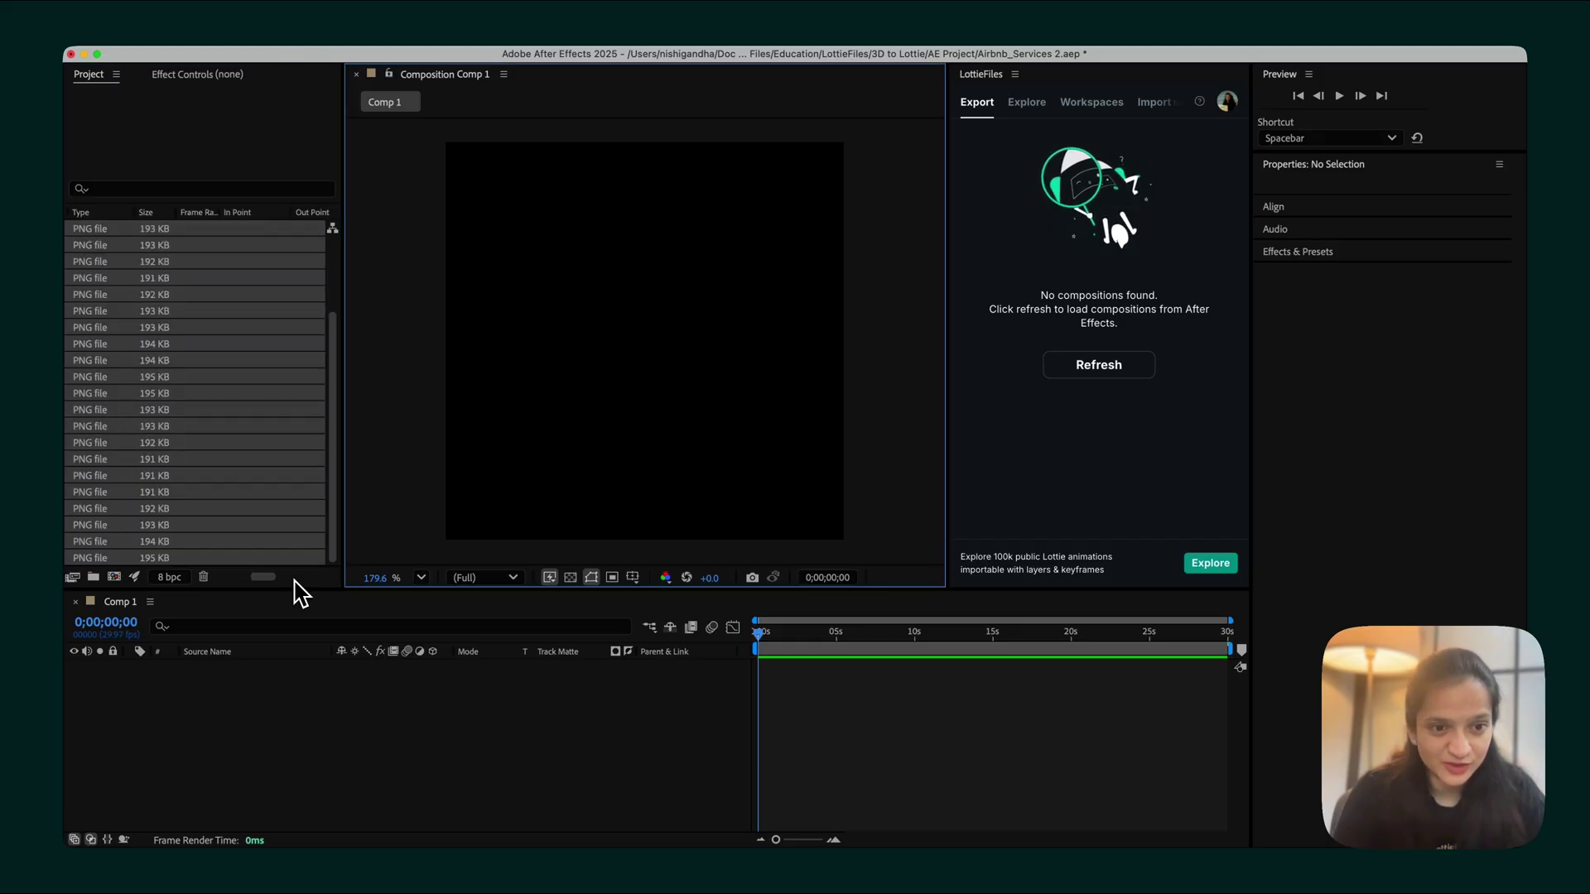
click(222, 528)
scroll(222, 528, up, 3)
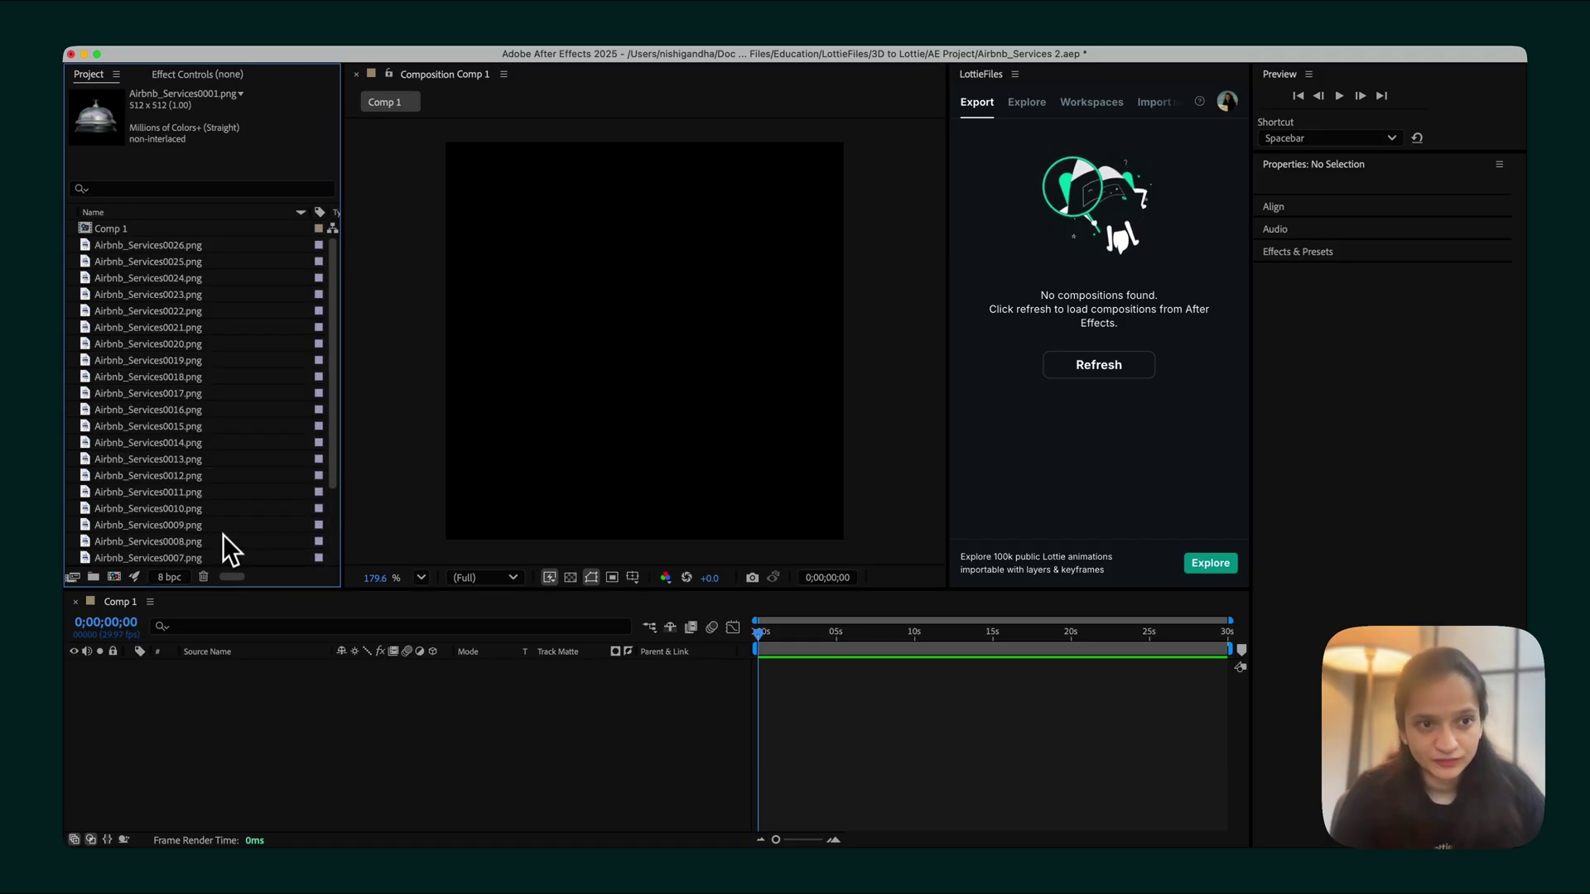
shift+click(165, 247)
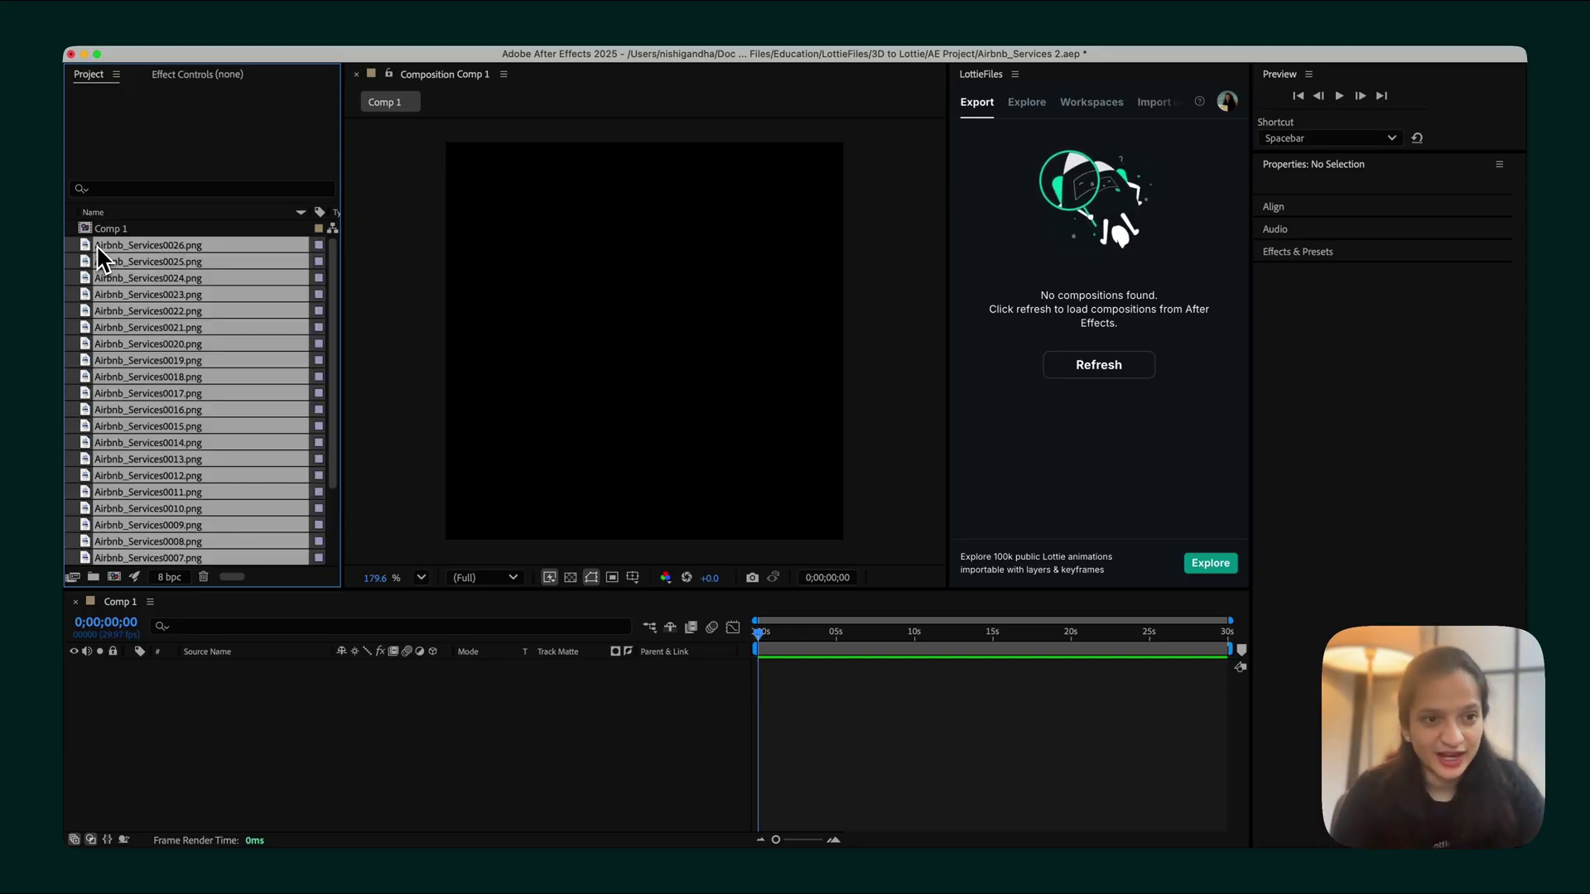
drag(96, 245, 150, 230)
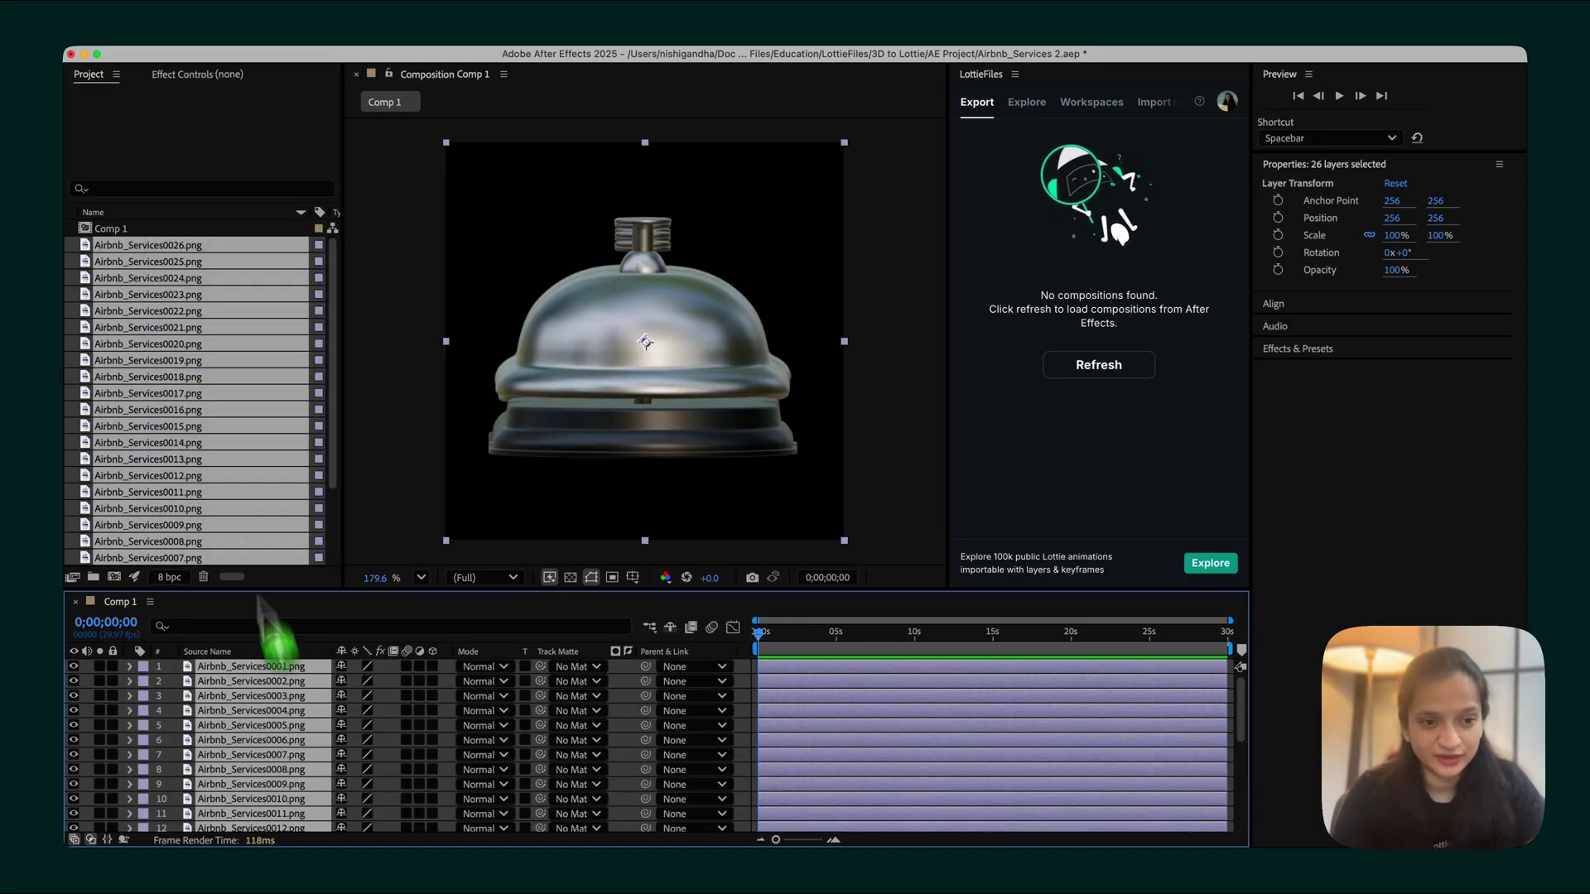
- Review the 26 stacked layers in the timeline, then deselect them all
drag(264, 613, 380, 608)
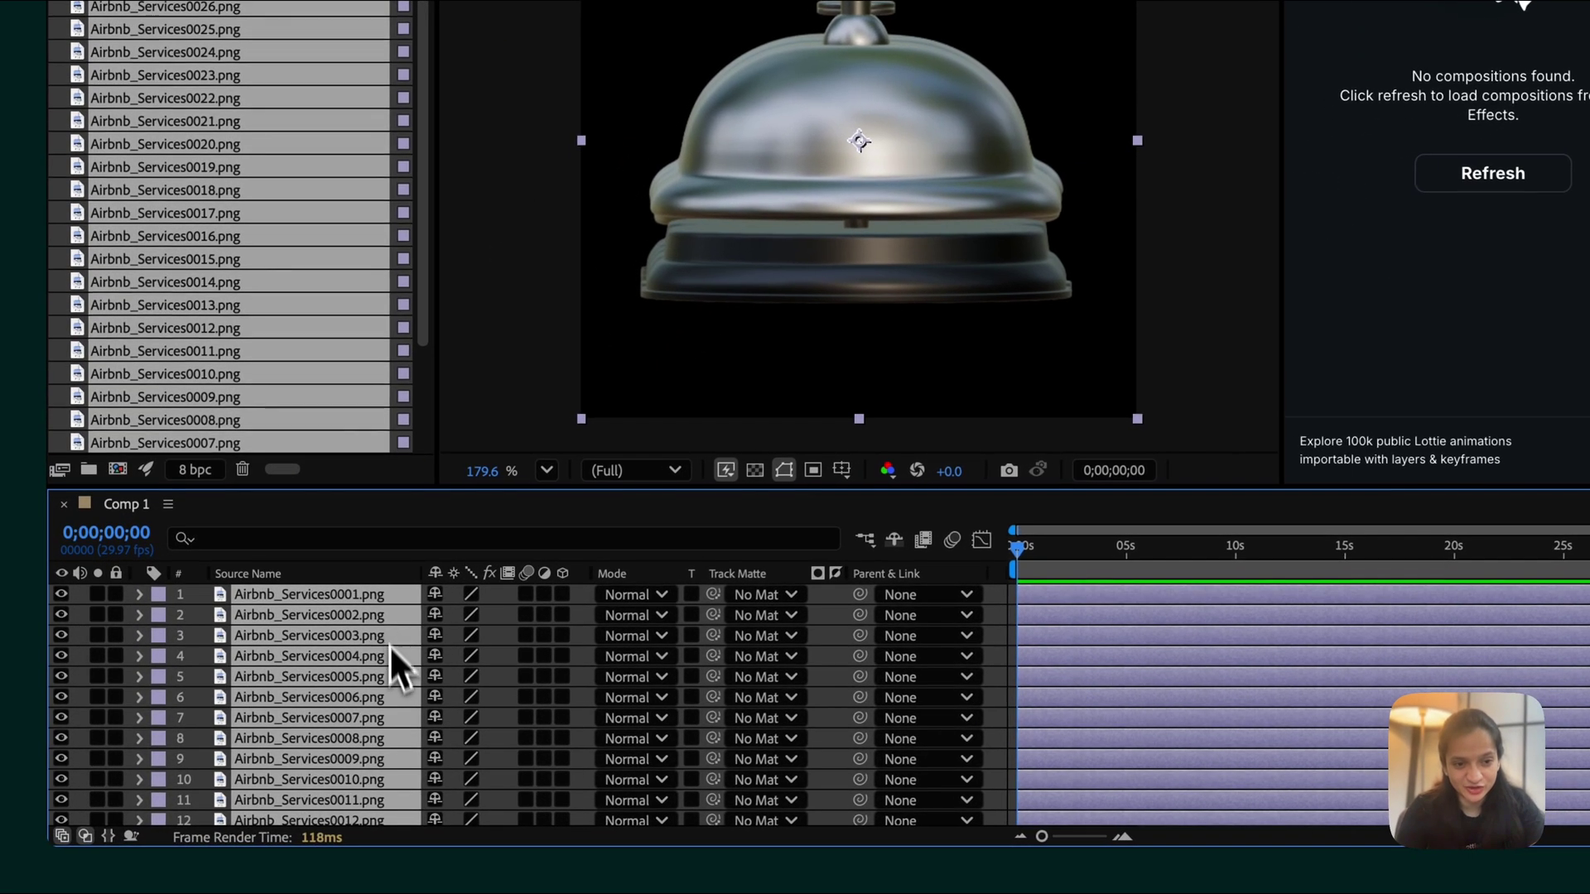
scroll(382, 662, down, 5)
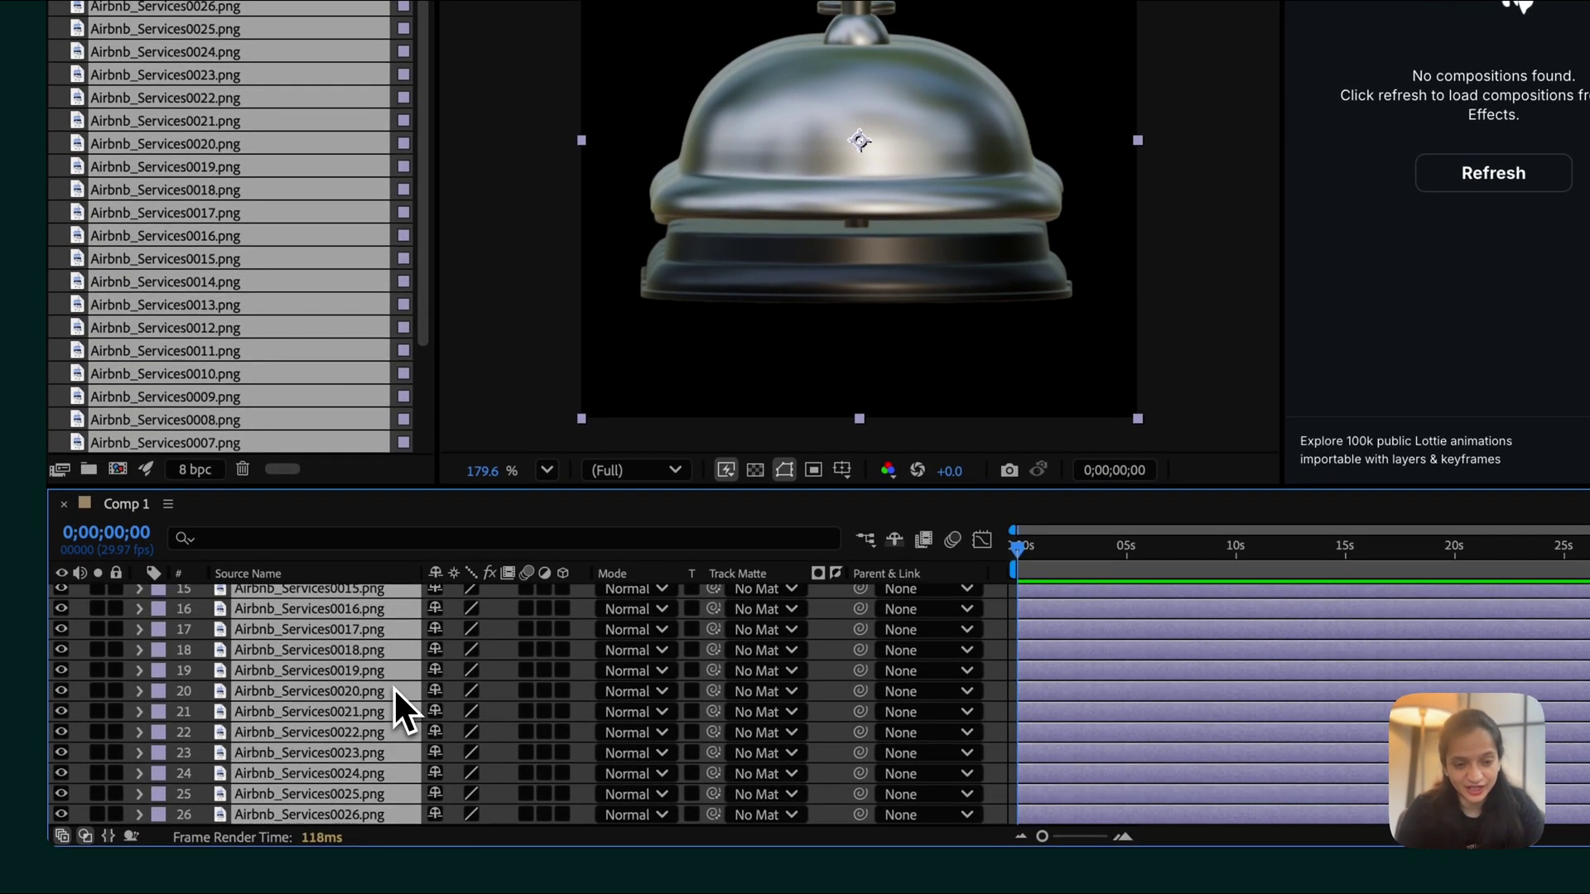
scroll(395, 686, up, 5)
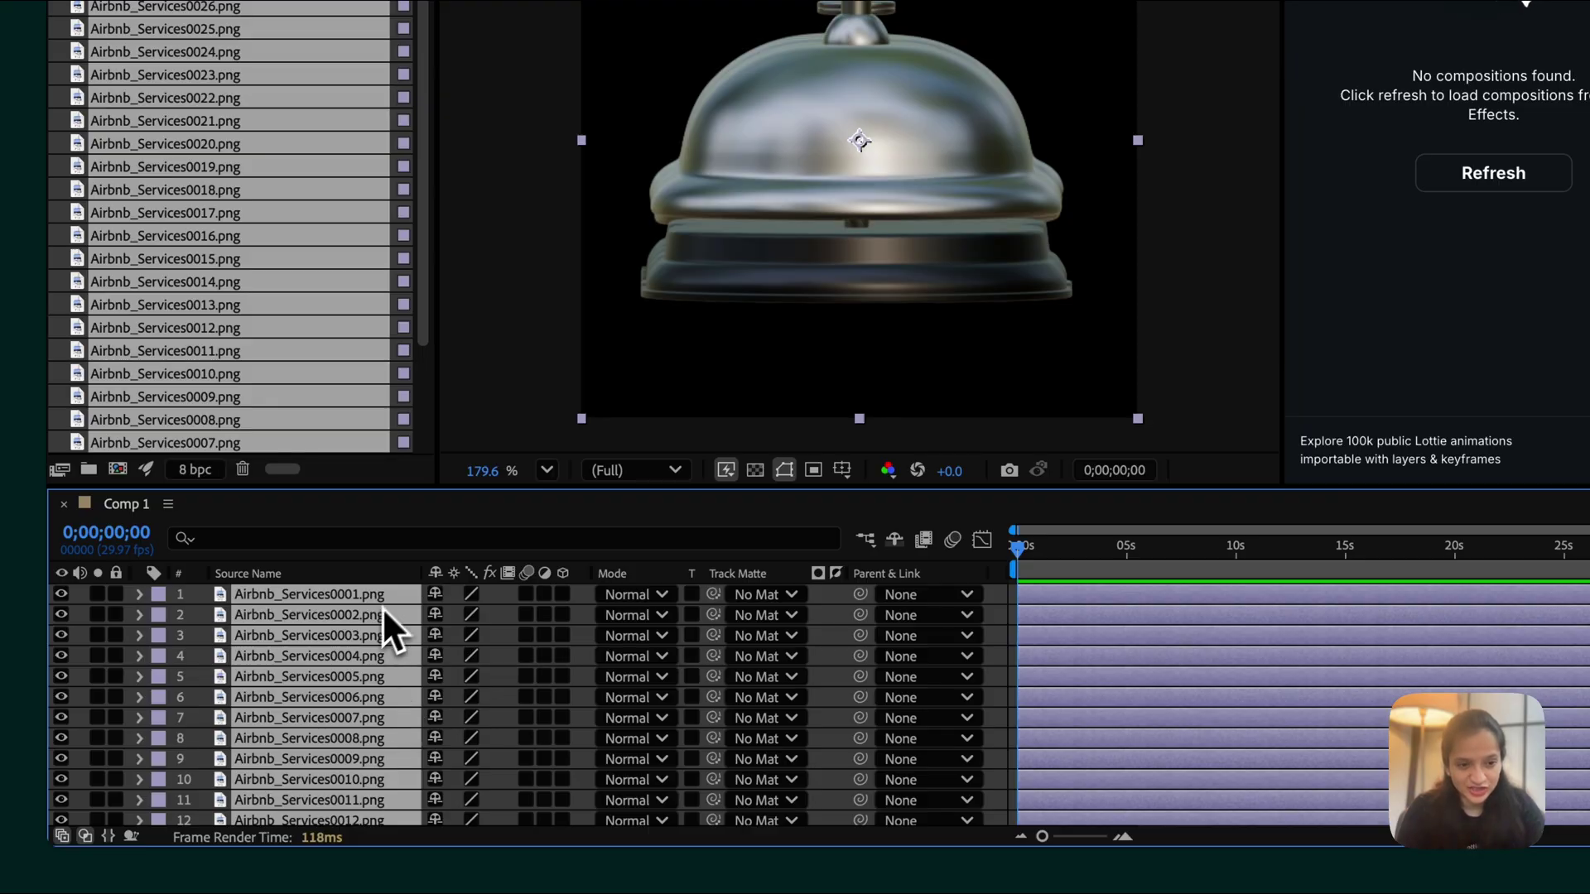
scroll(366, 676, down, 5)
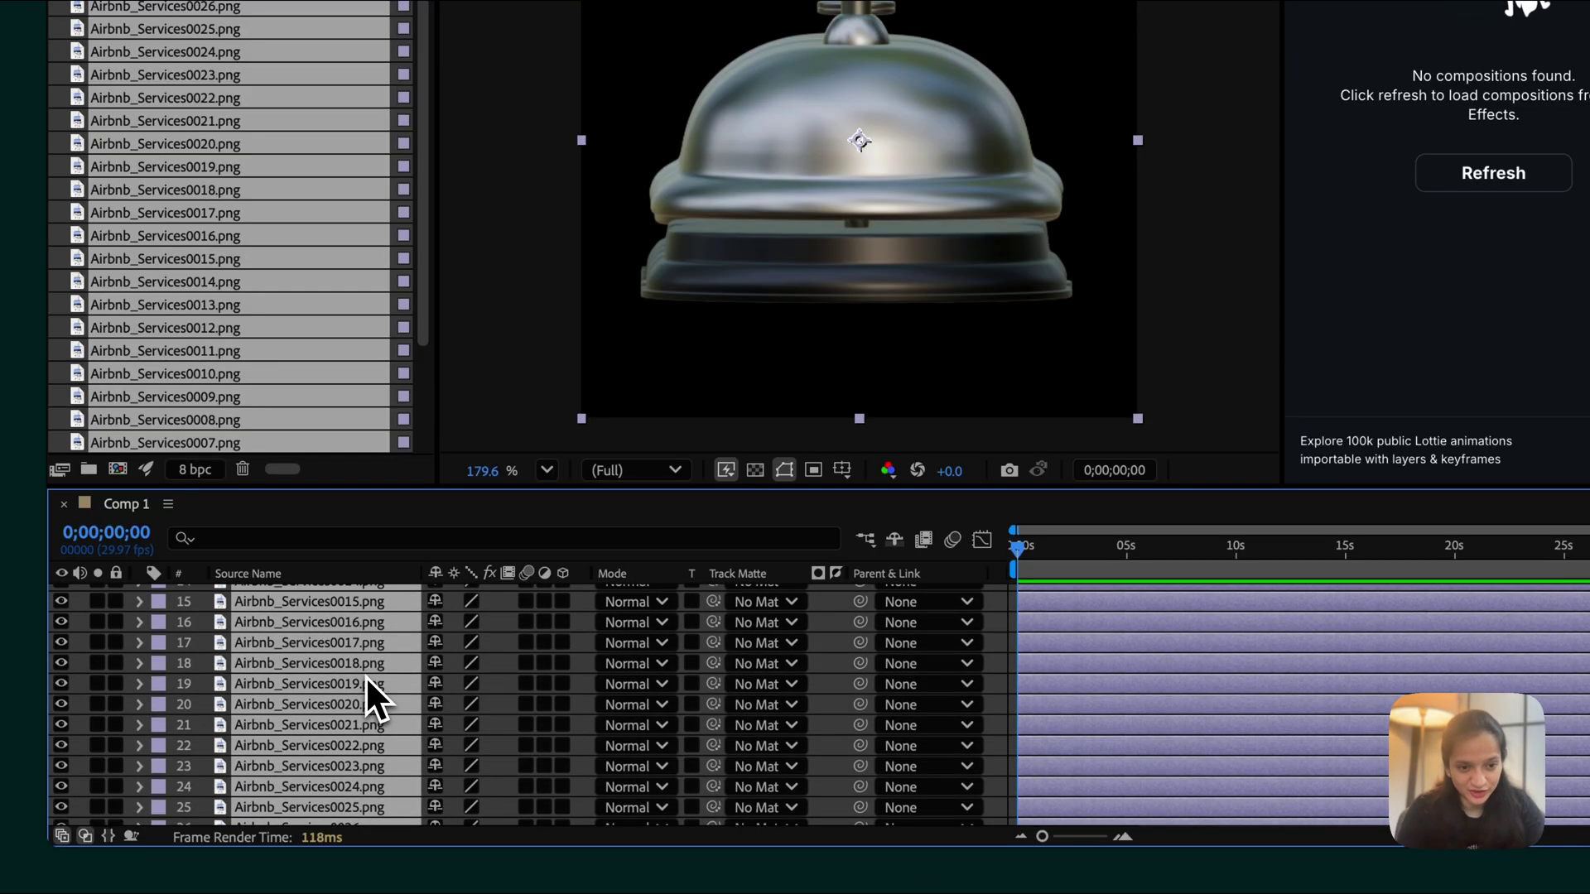
scroll(365, 676, up, 5)
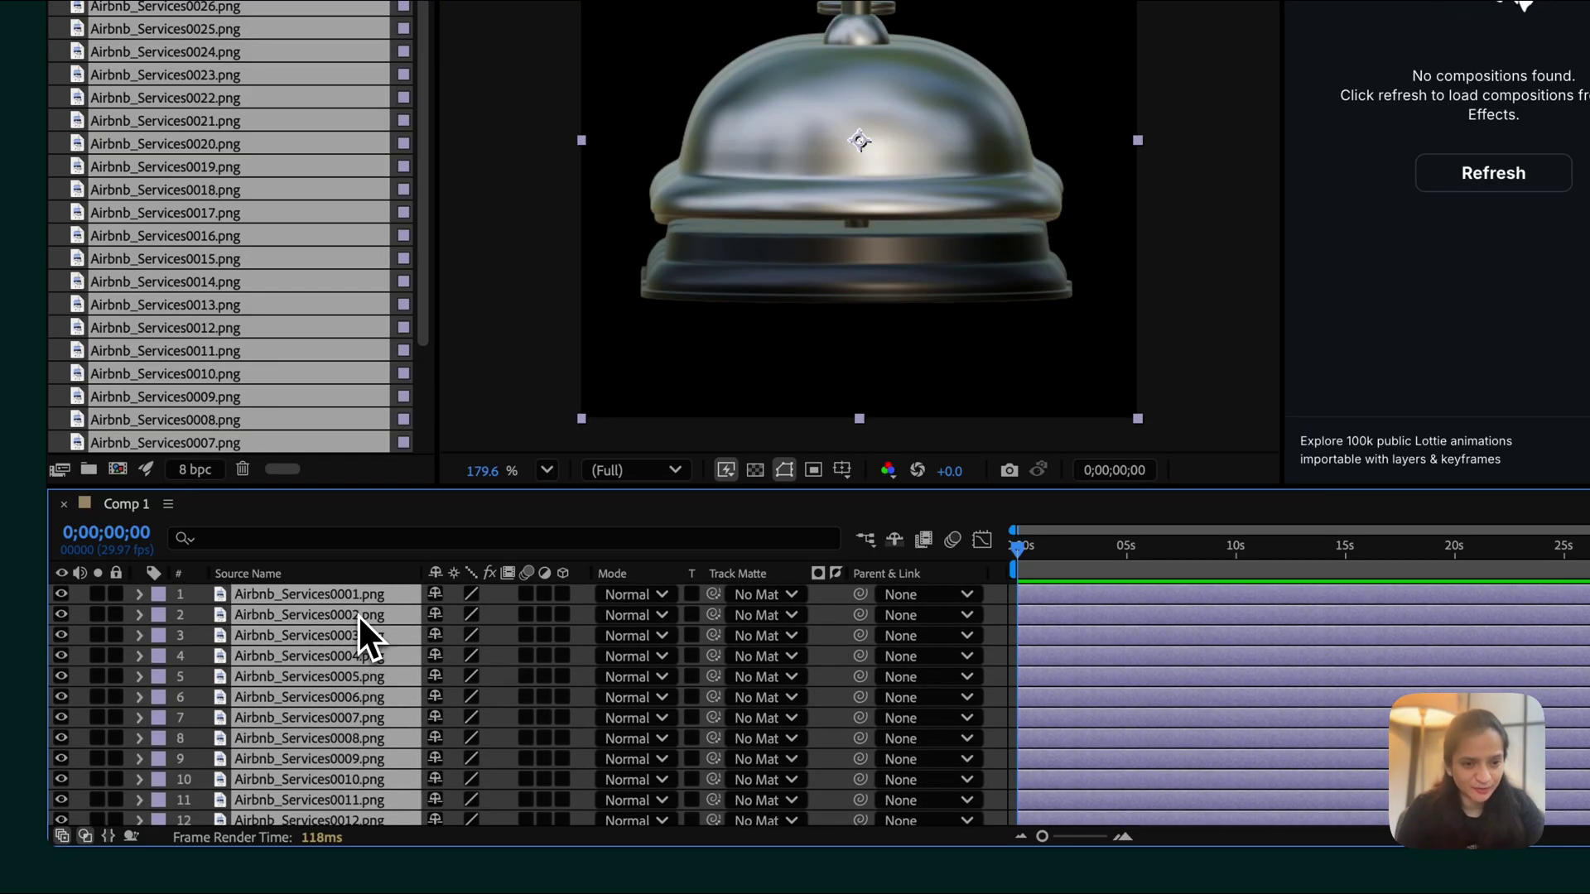
scroll(364, 698, down, 5)
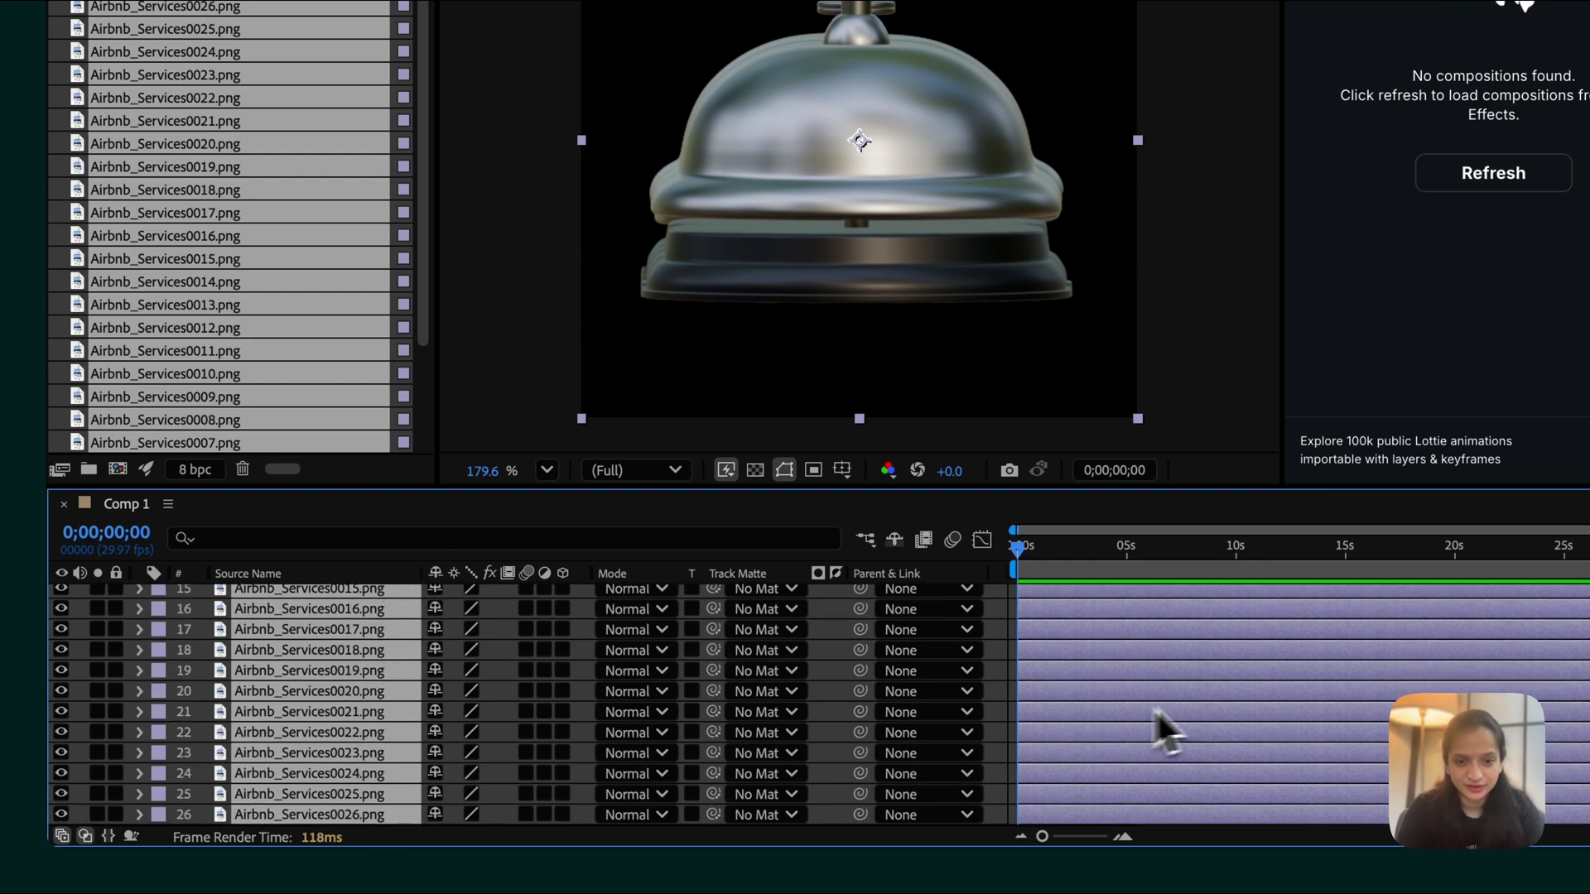
key(F2)
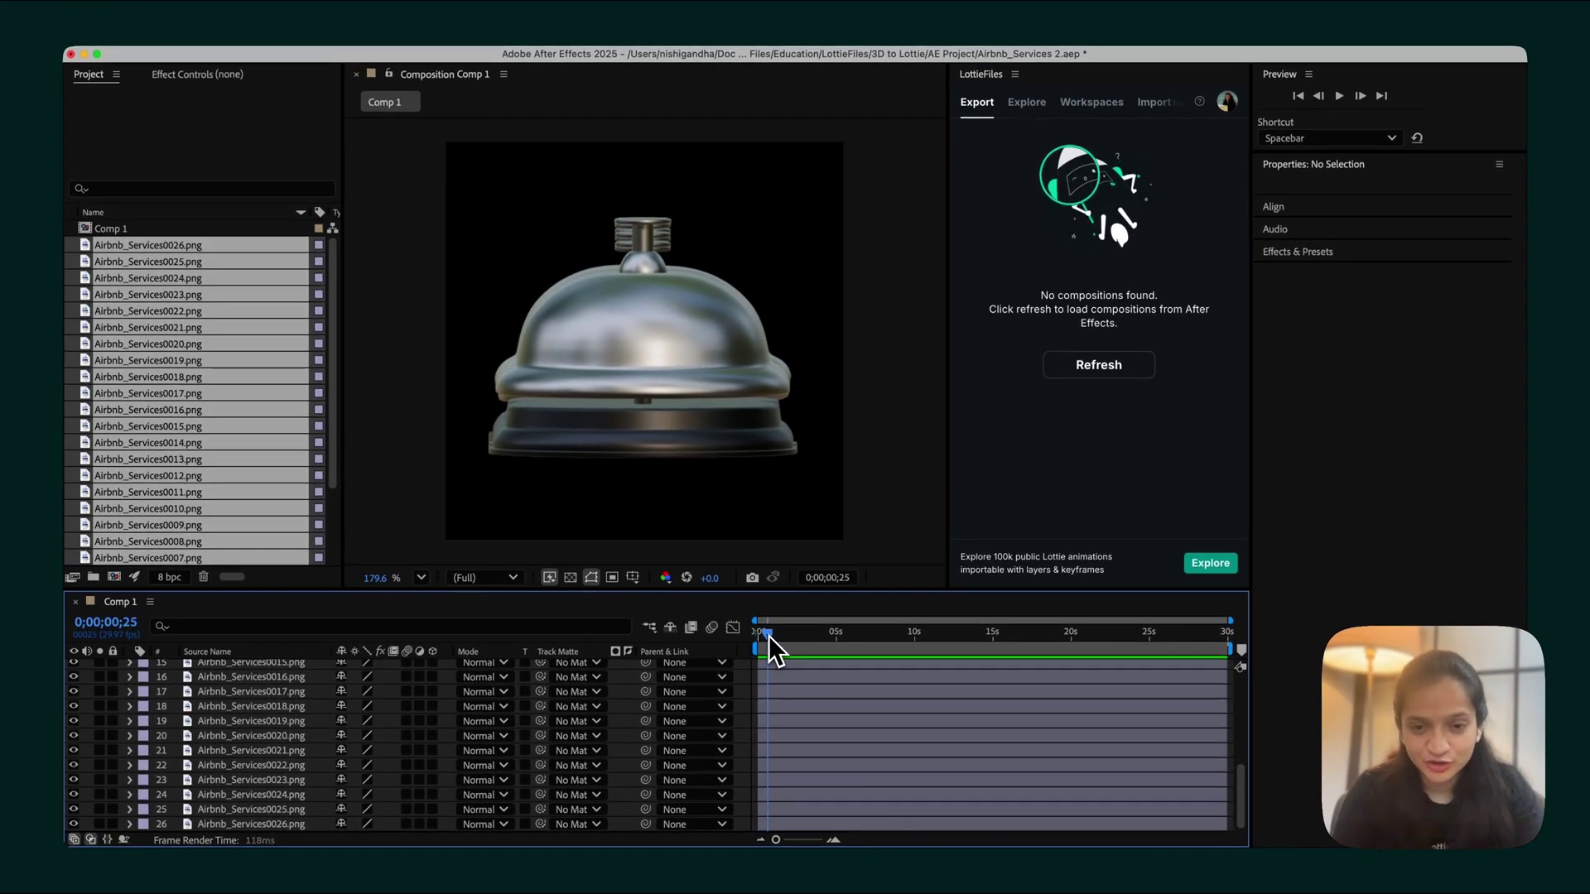
- Select layers 1 through 26 and trim their out points to a single frame each
mouse_move(770, 635)
mouse_down()
mouse_move(1127, 650)
mouse_move(764, 645)
mouse_move(994, 659)
mouse_move(1179, 655)
mouse_move(785, 645)
mouse_up()
scroll(280, 672, up, 5)
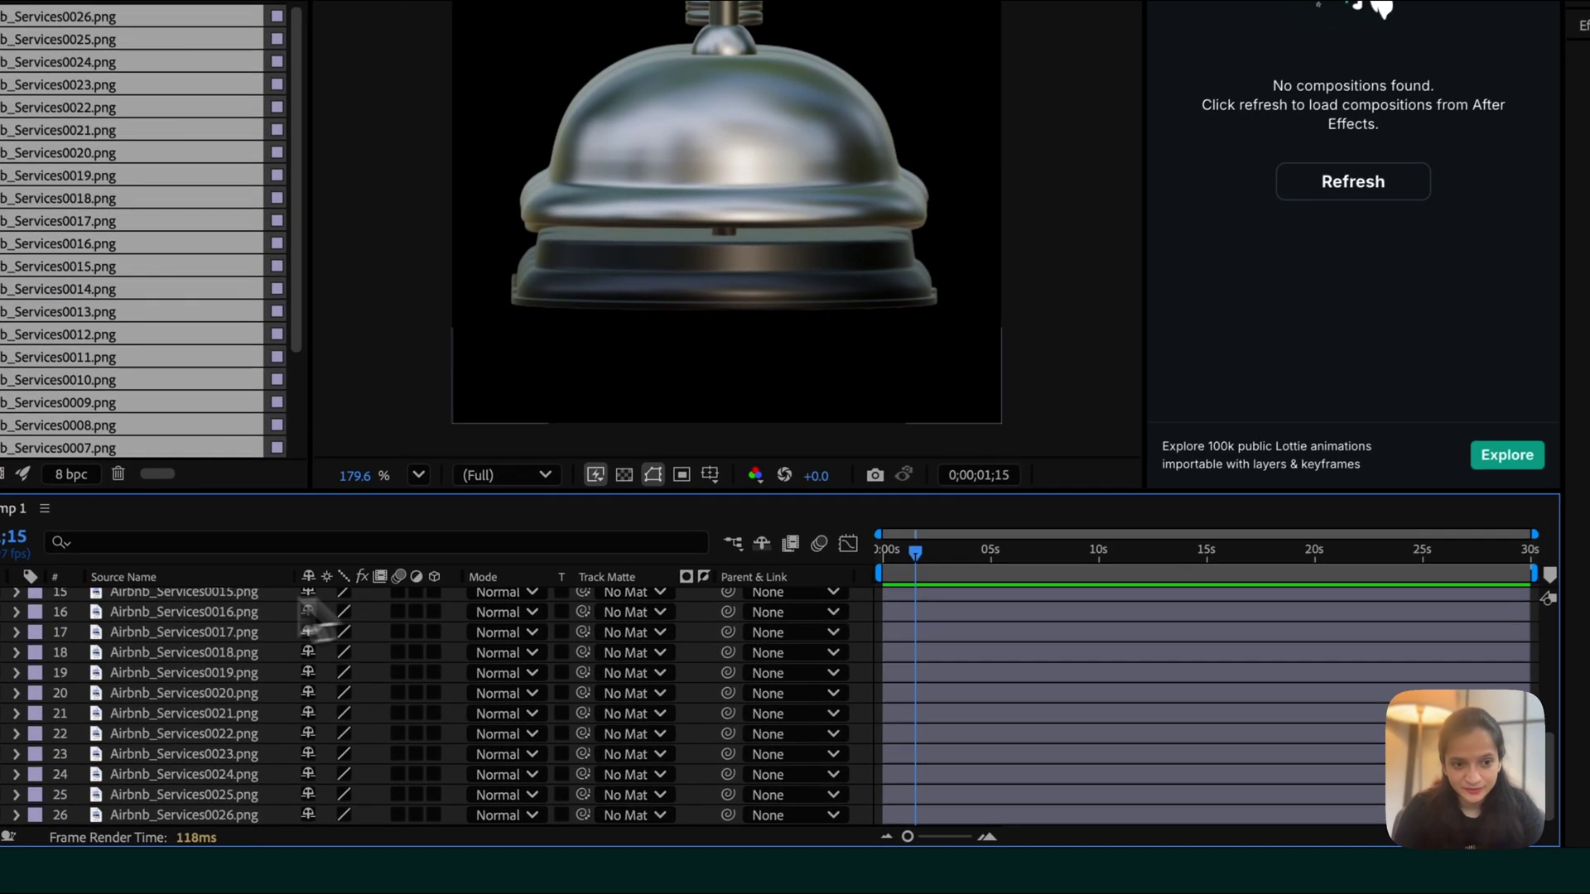
click(229, 603)
scroll(258, 728, down, 5)
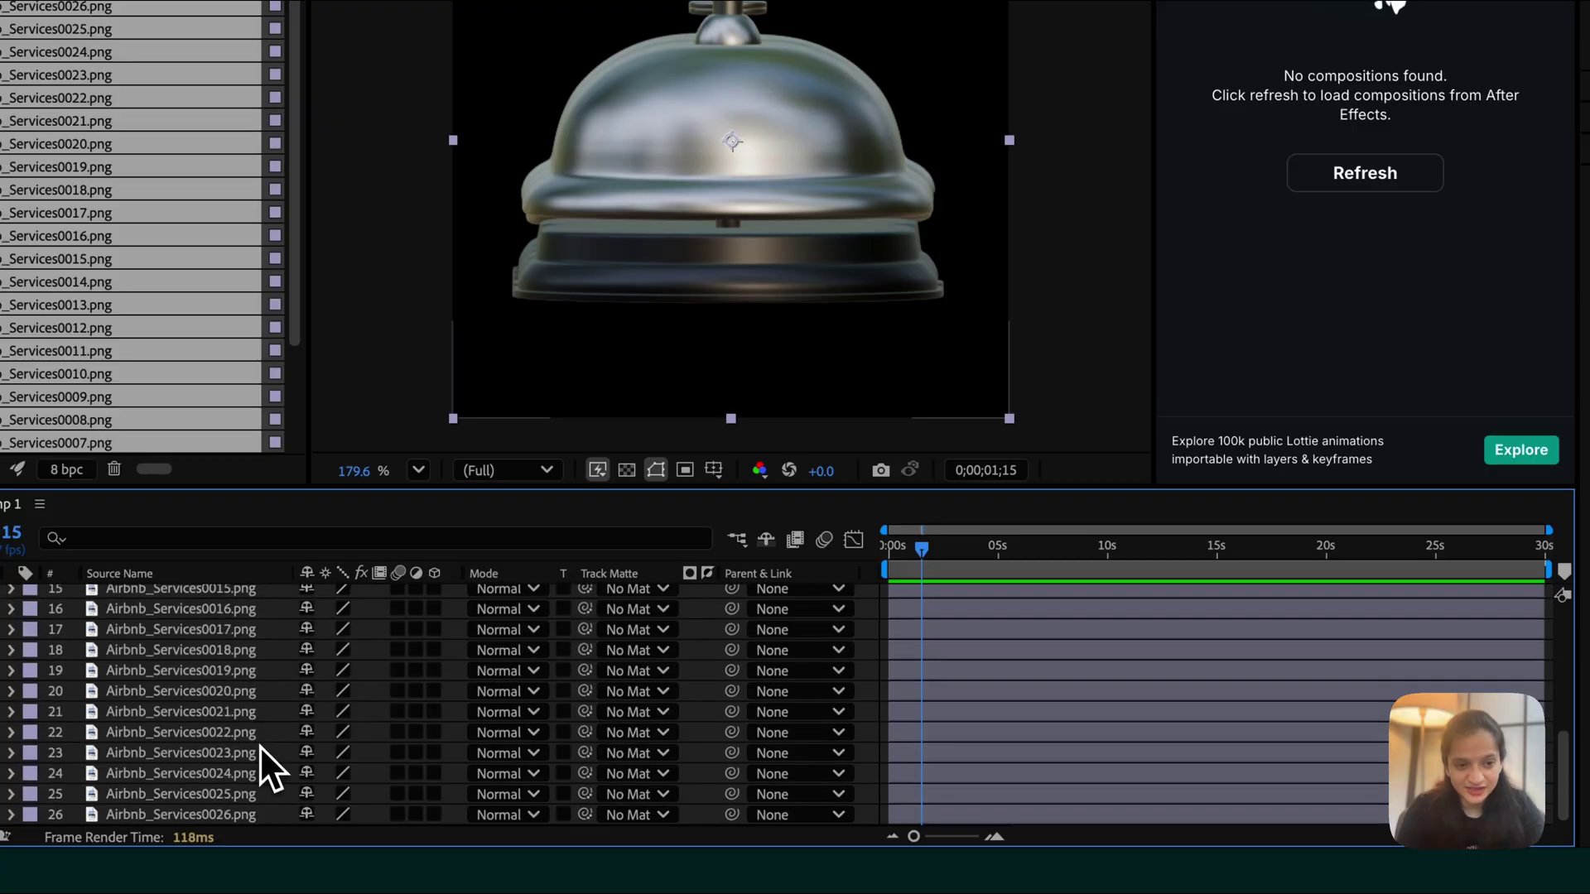
shift+click(261, 813)
key(equal)
key(equal)
drag(1541, 594, 890, 595)
key(equal)
key(equal)
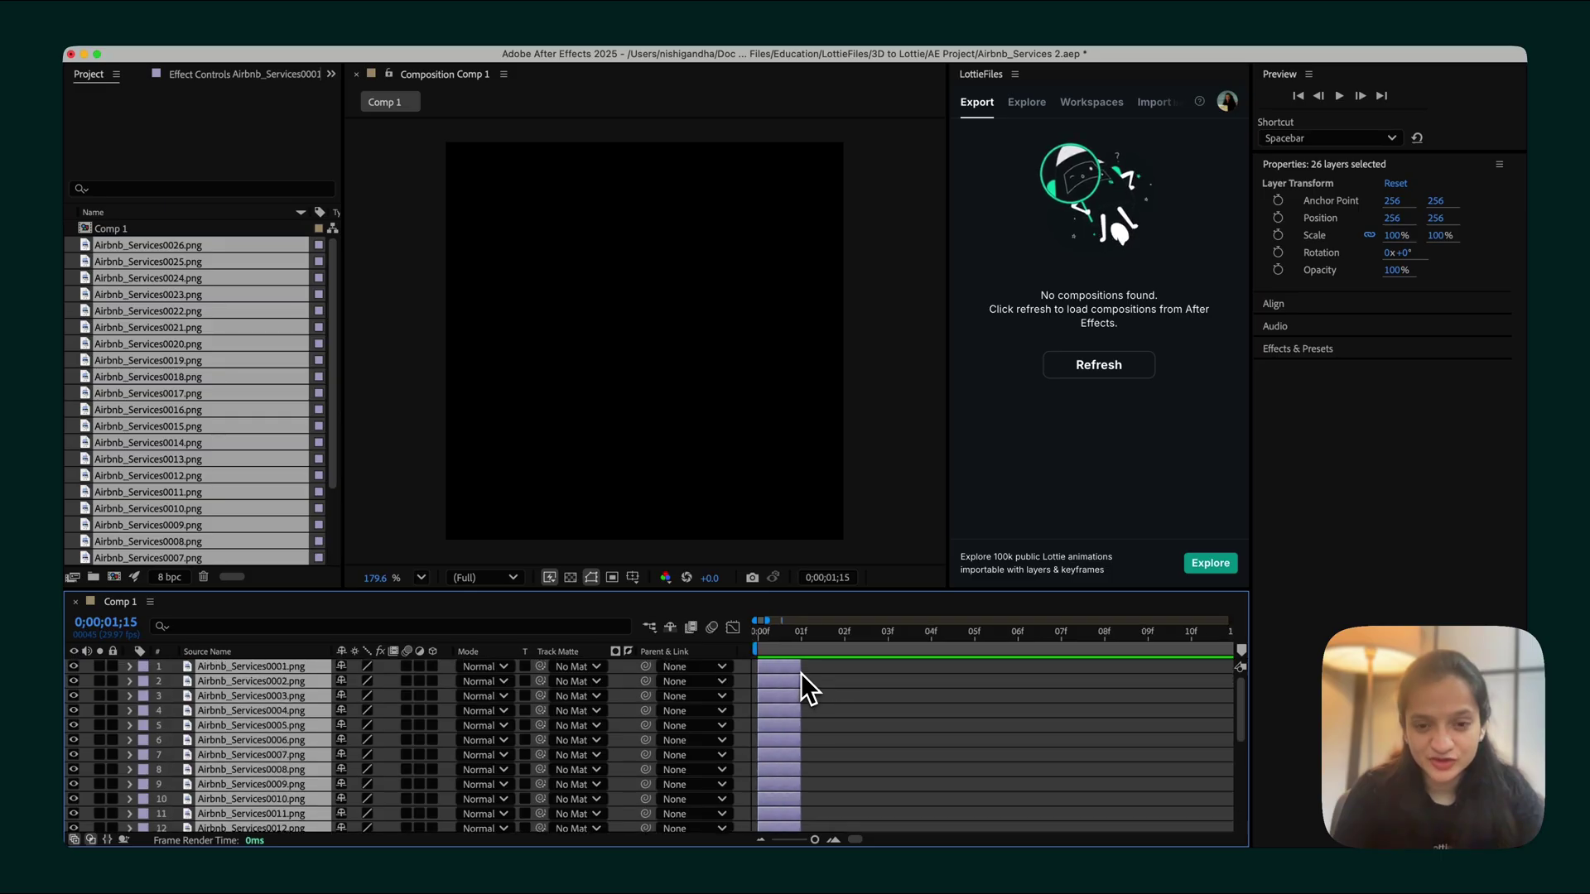
- Sequence the one-frame layers end to end using Keyframe Assistant's Sequence Layers, Overlap off
click(760, 646)
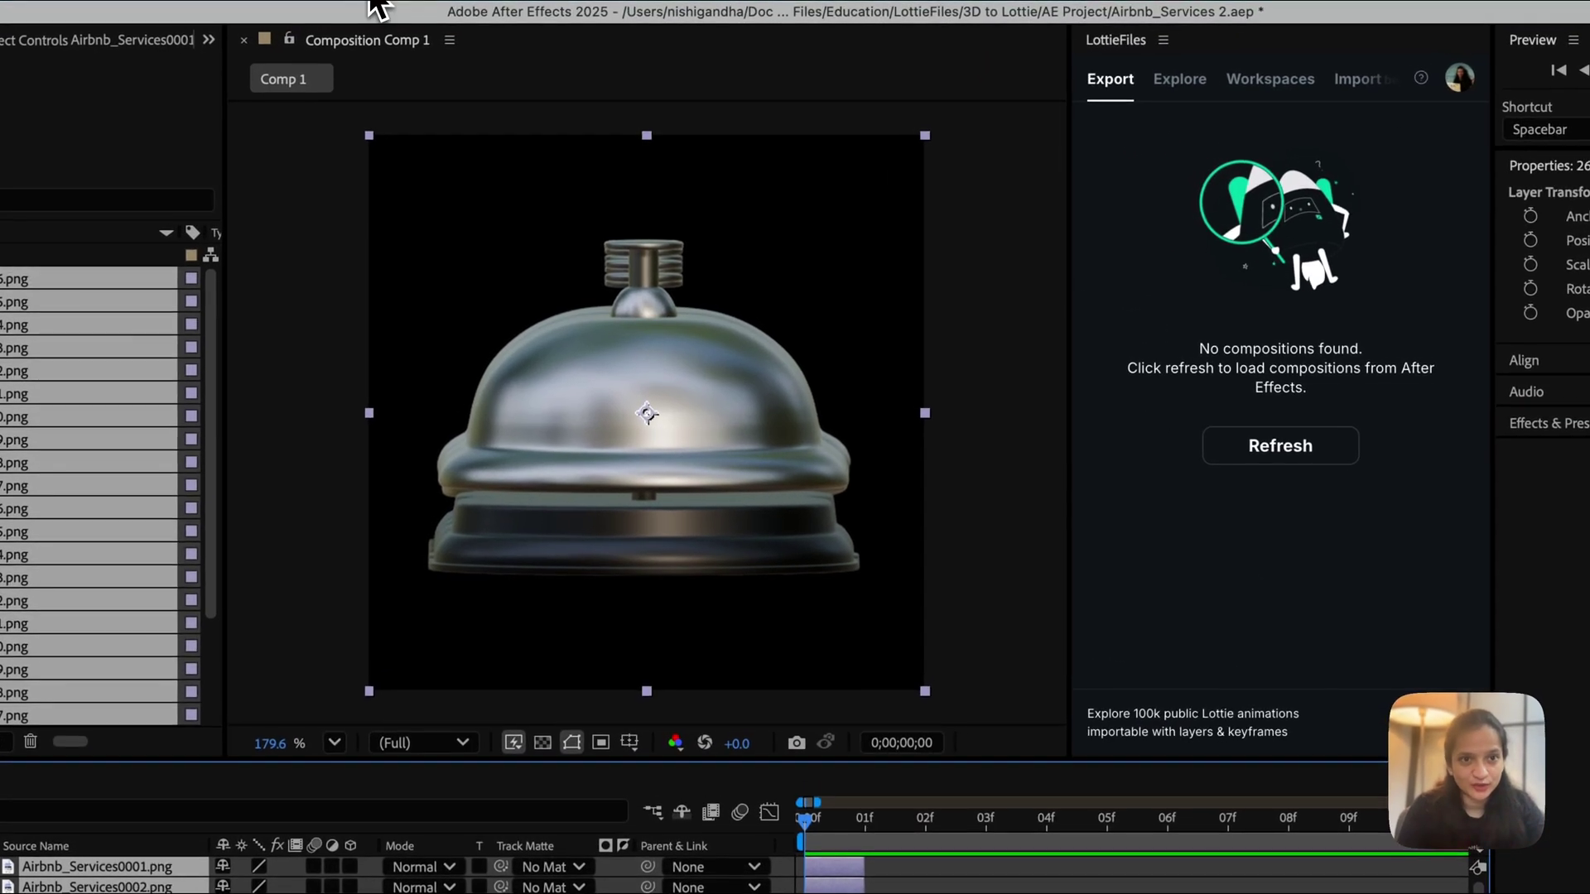
click(376, 8)
mouse_move(441, 237)
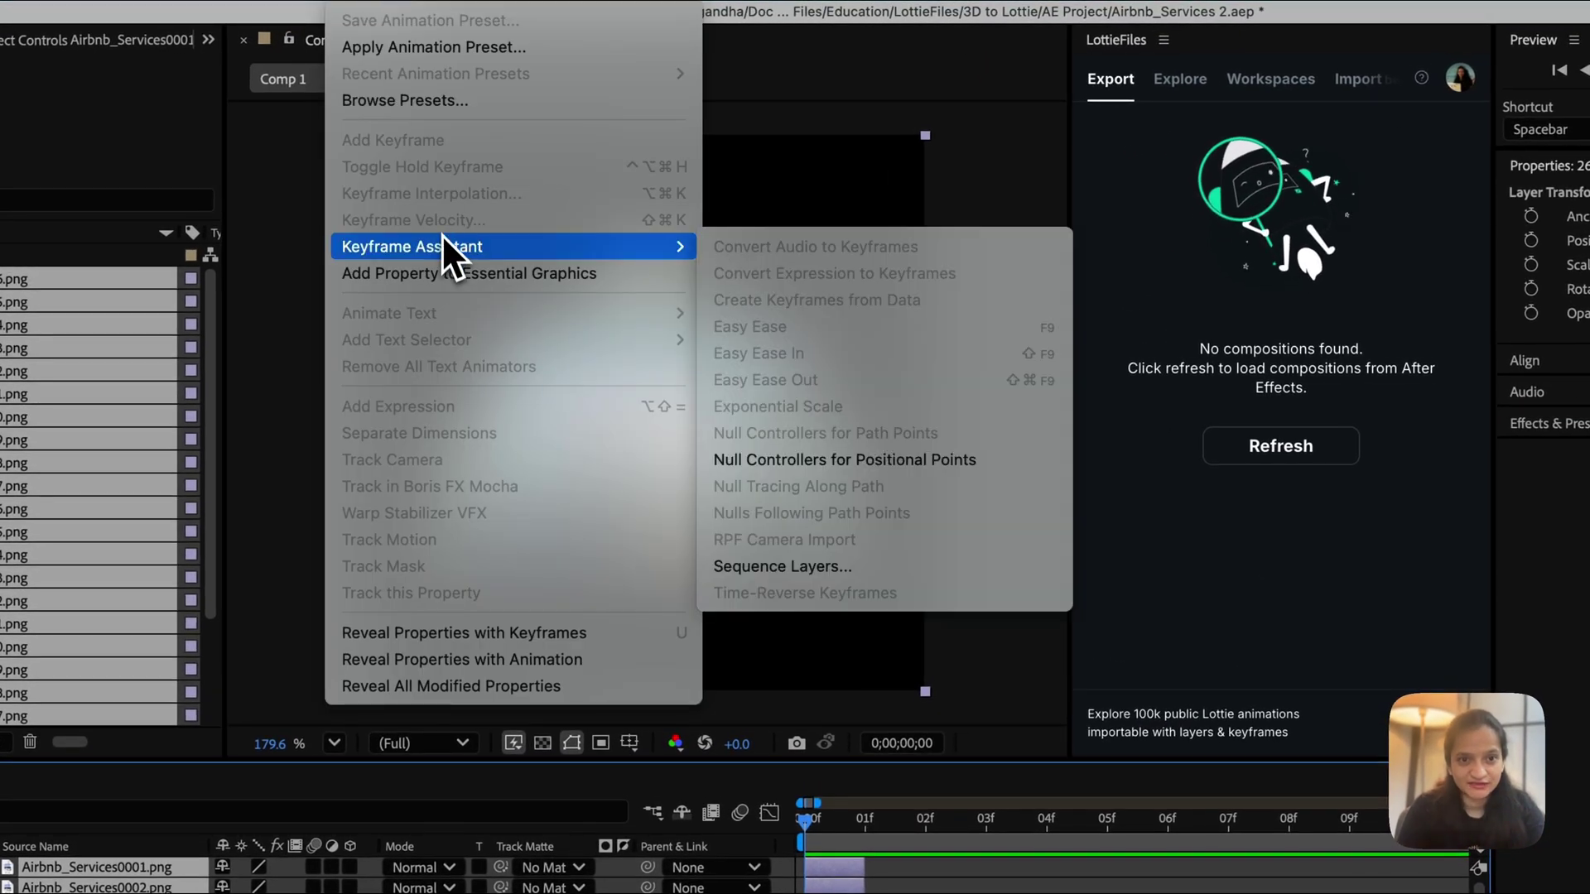
click(851, 566)
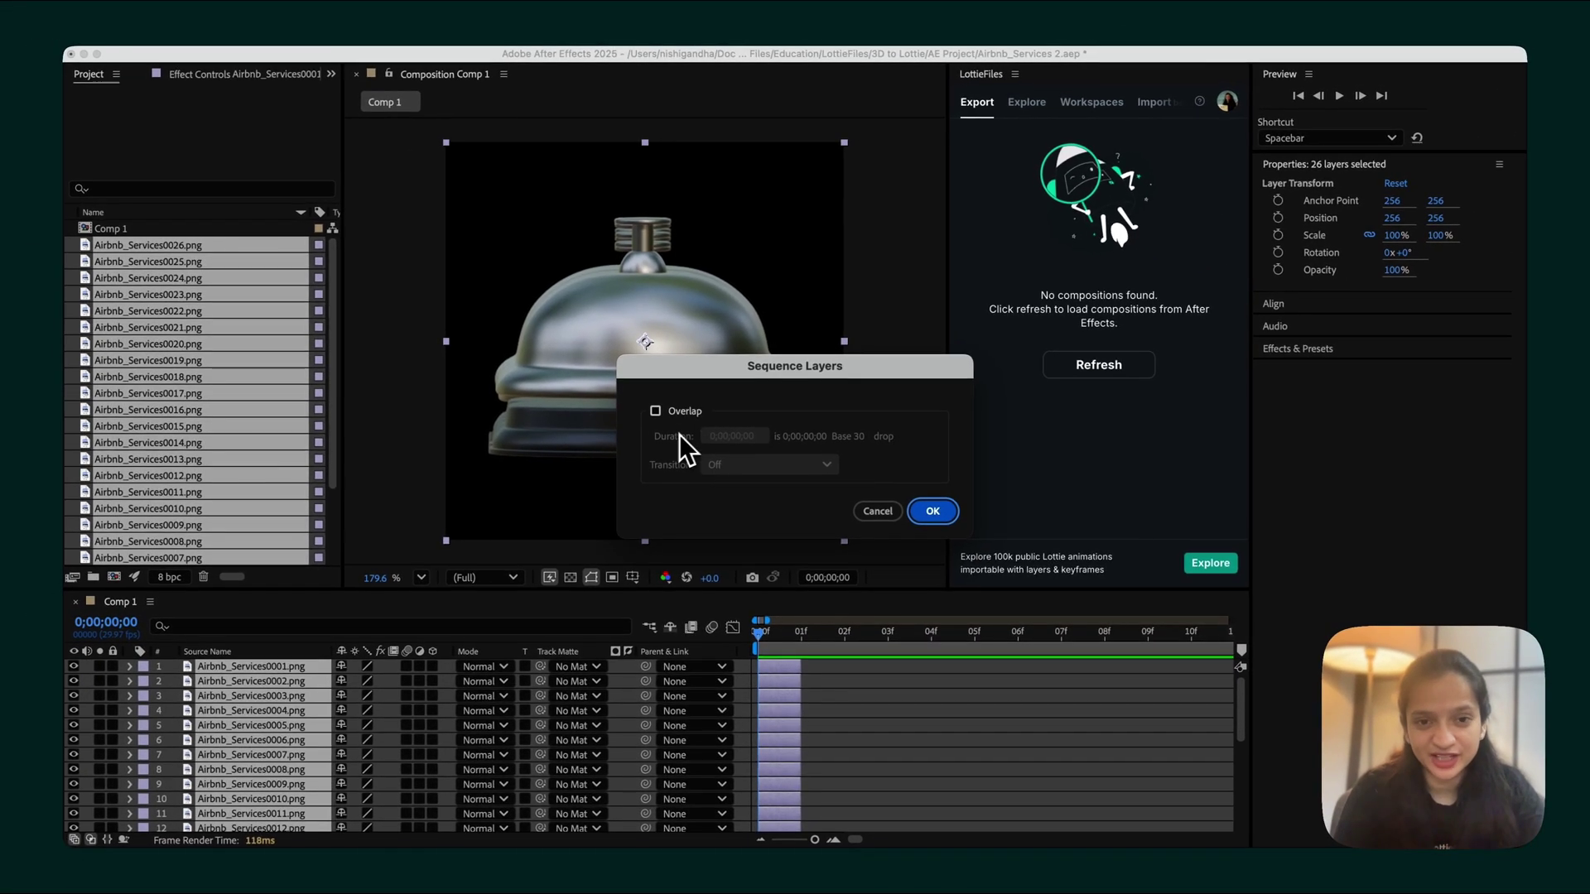
click(932, 511)
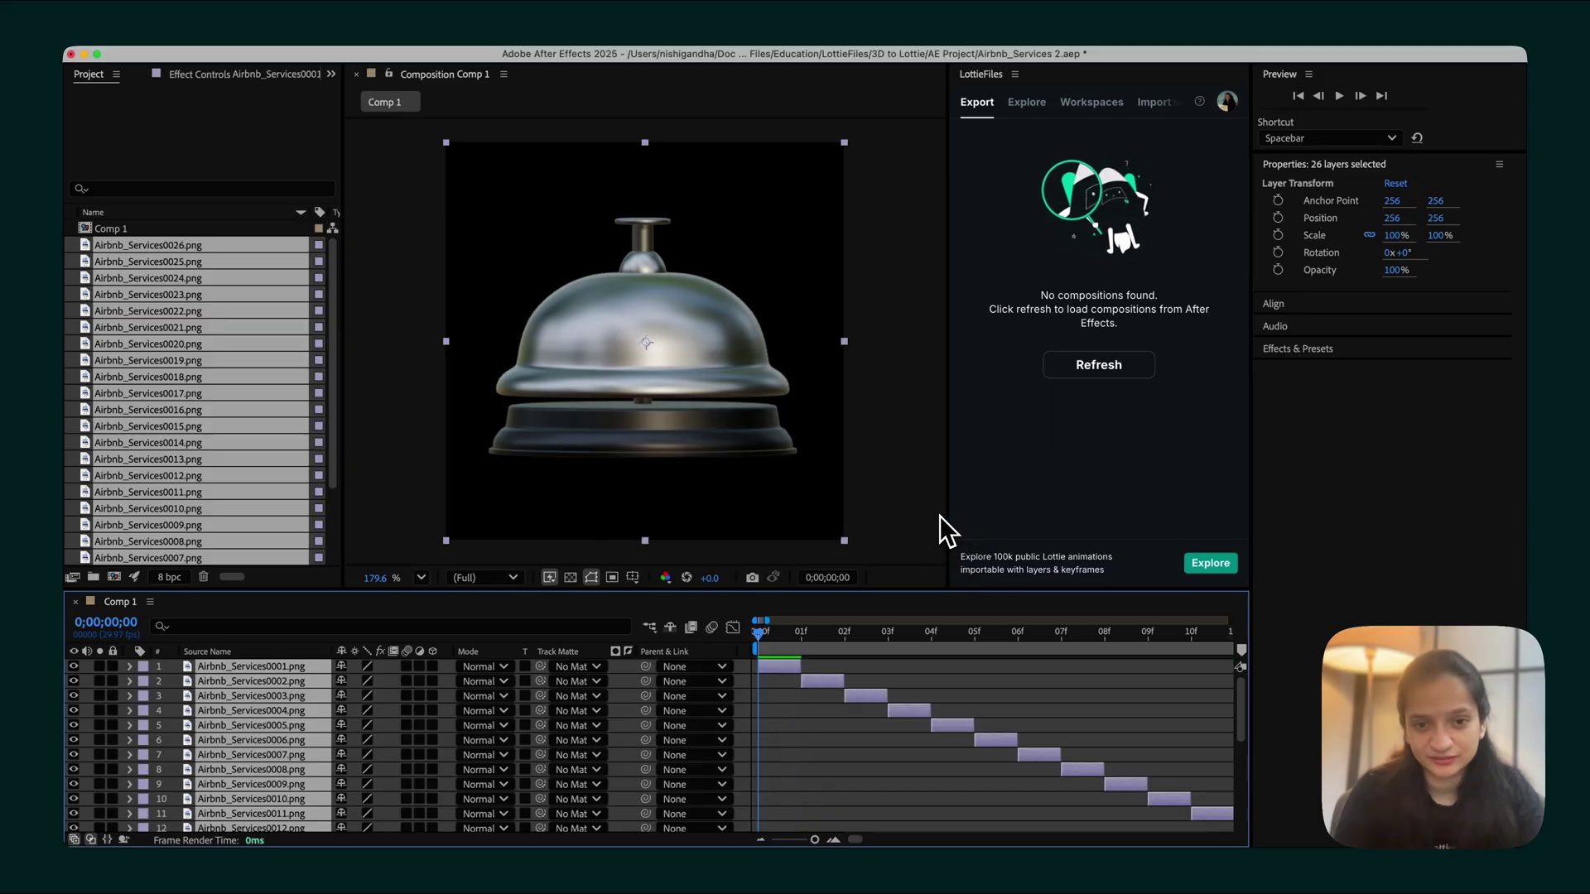
- Preview the sequenced bell animation from the start
drag(878, 642, 744, 644)
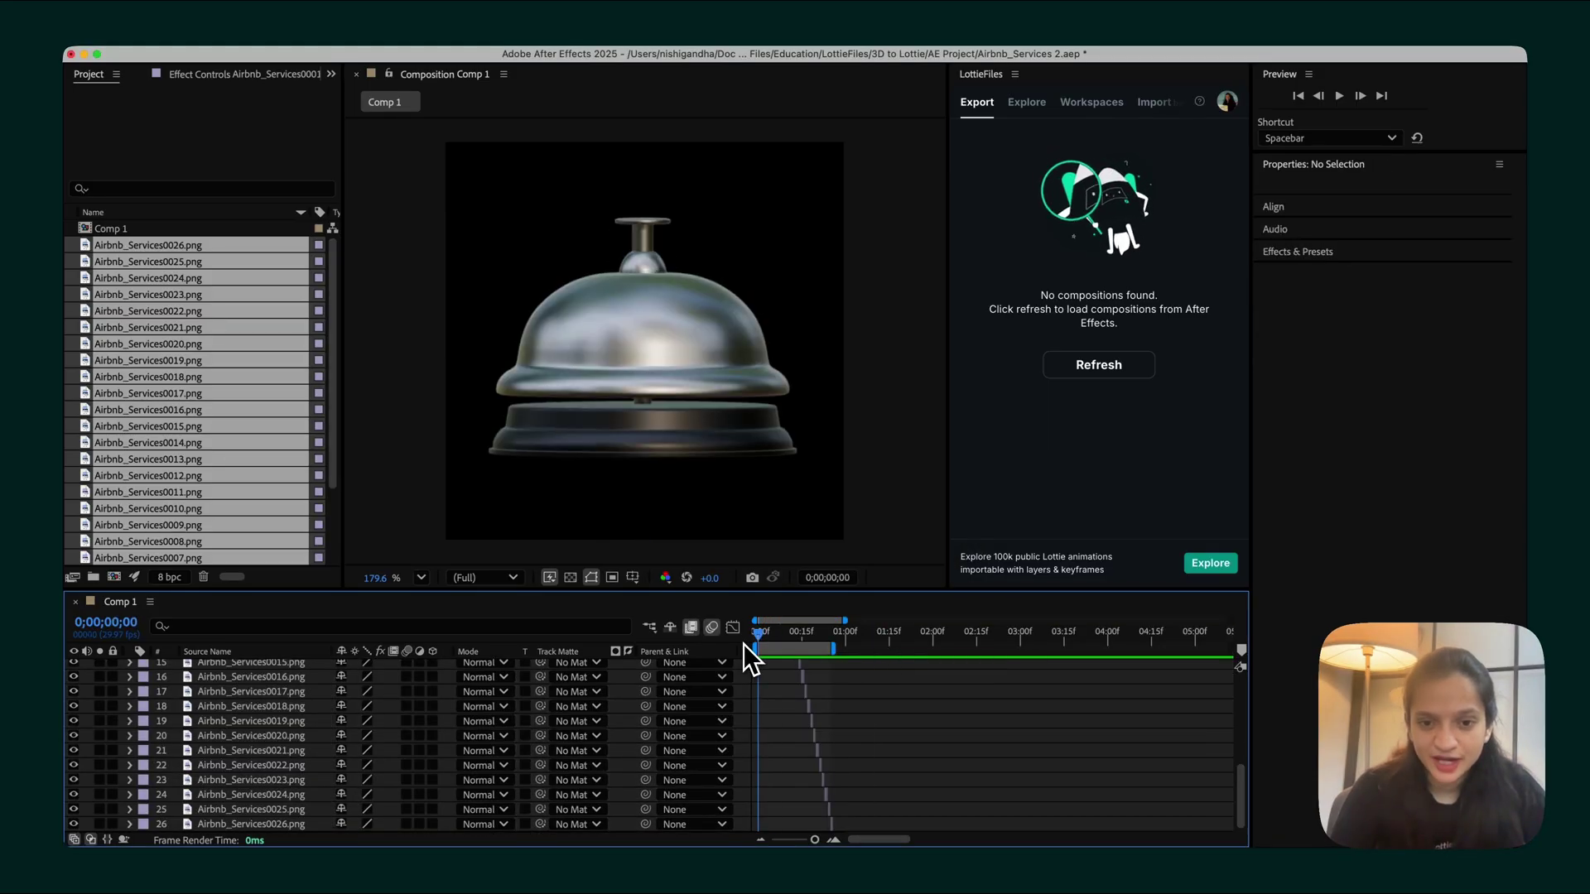
key(space)
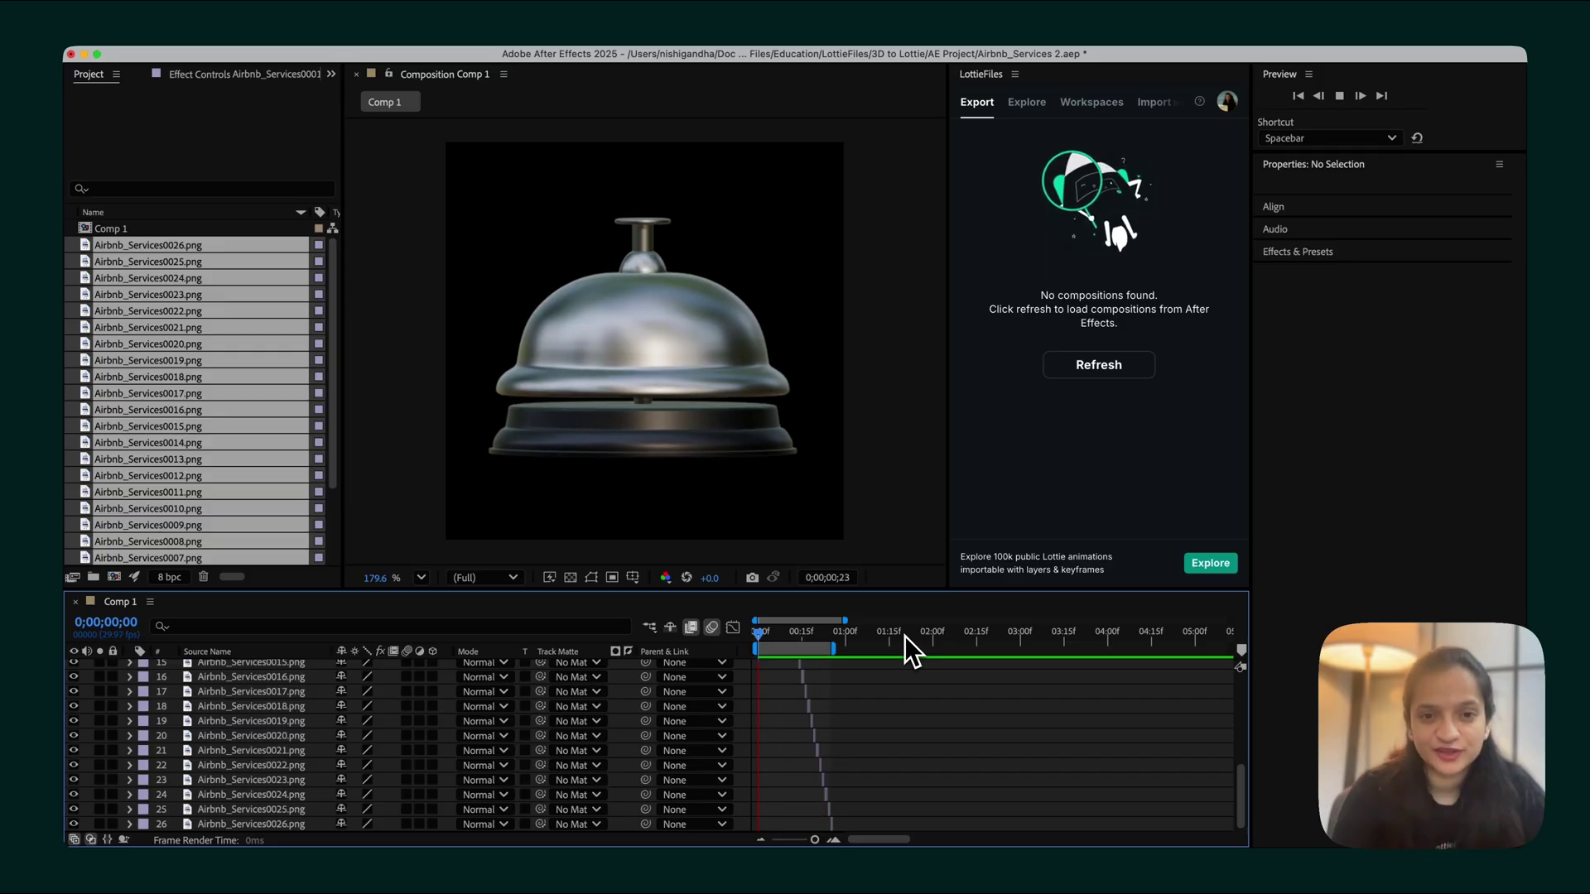
key(space)
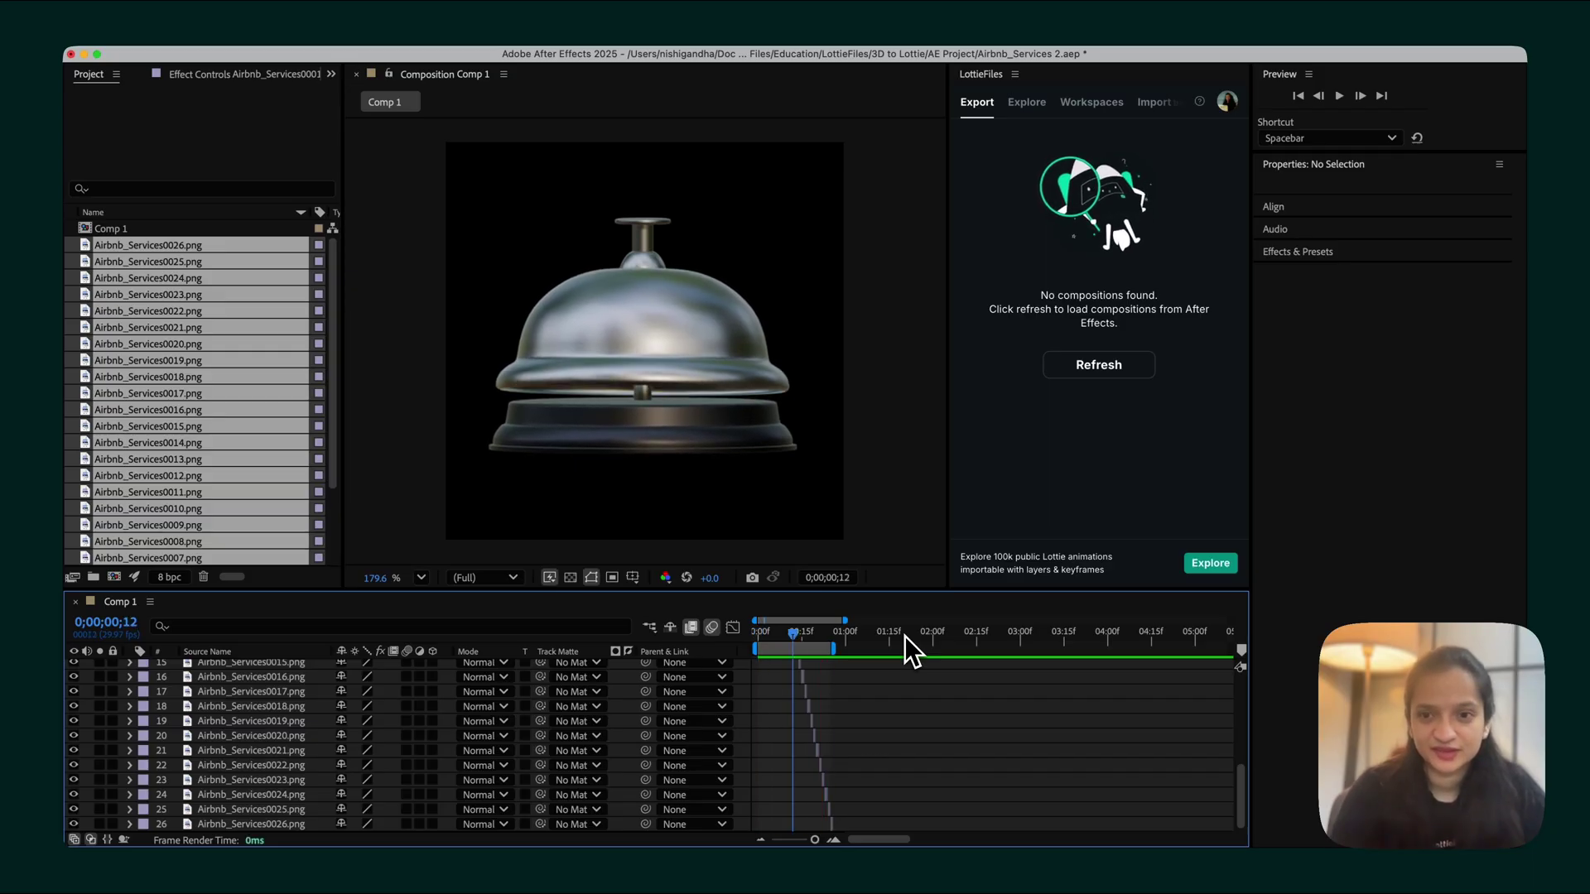
- Refresh LottieFiles, tick Comp 1 and render it, saving the project when prompted
click(1104, 374)
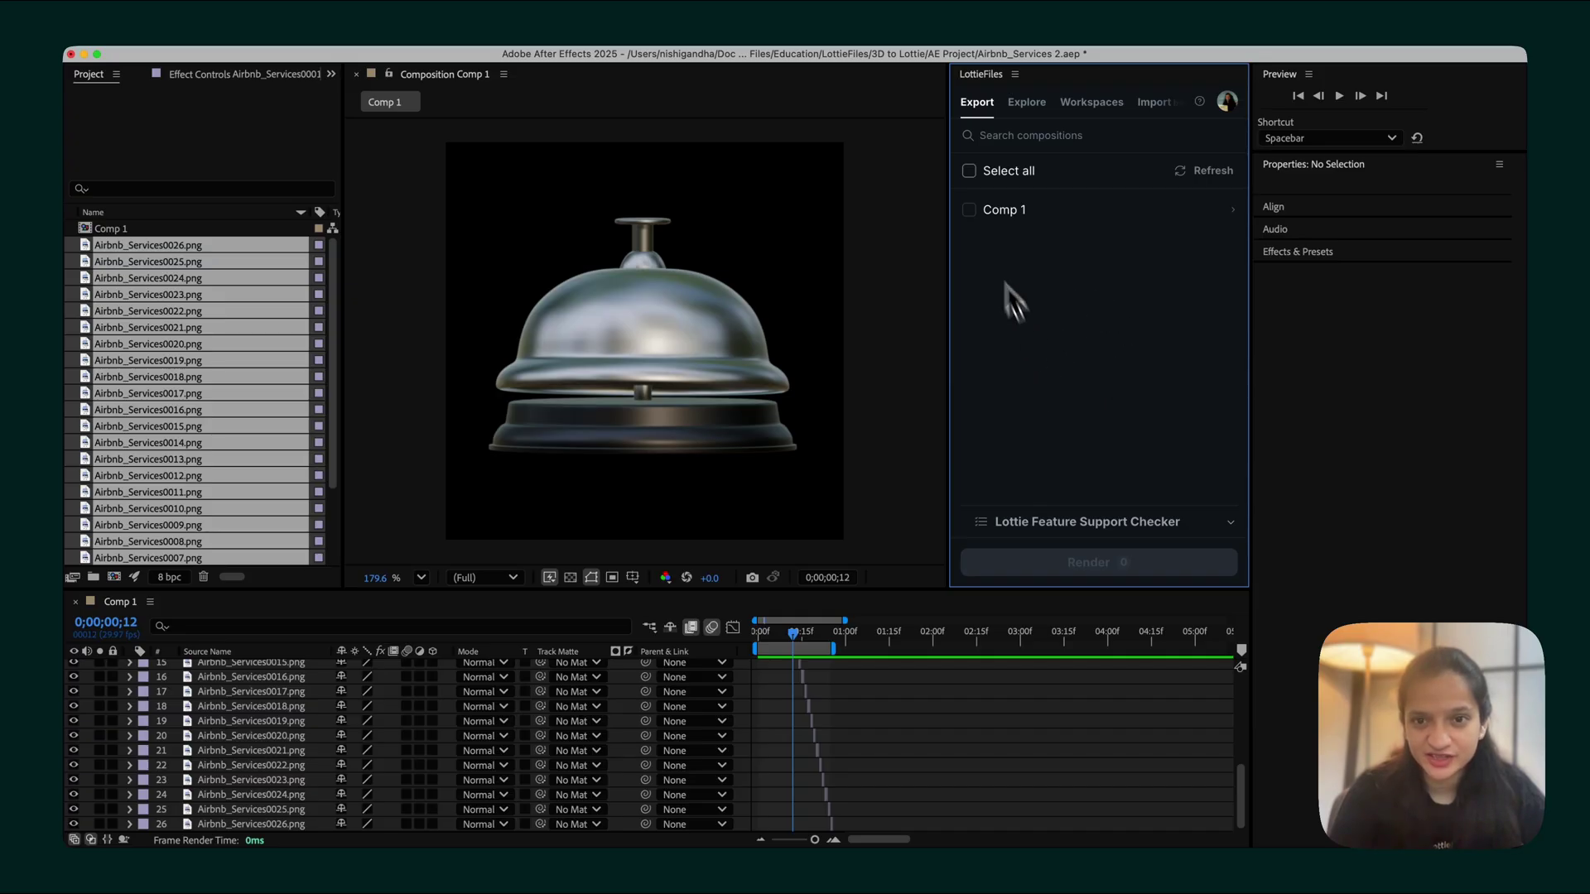
click(969, 210)
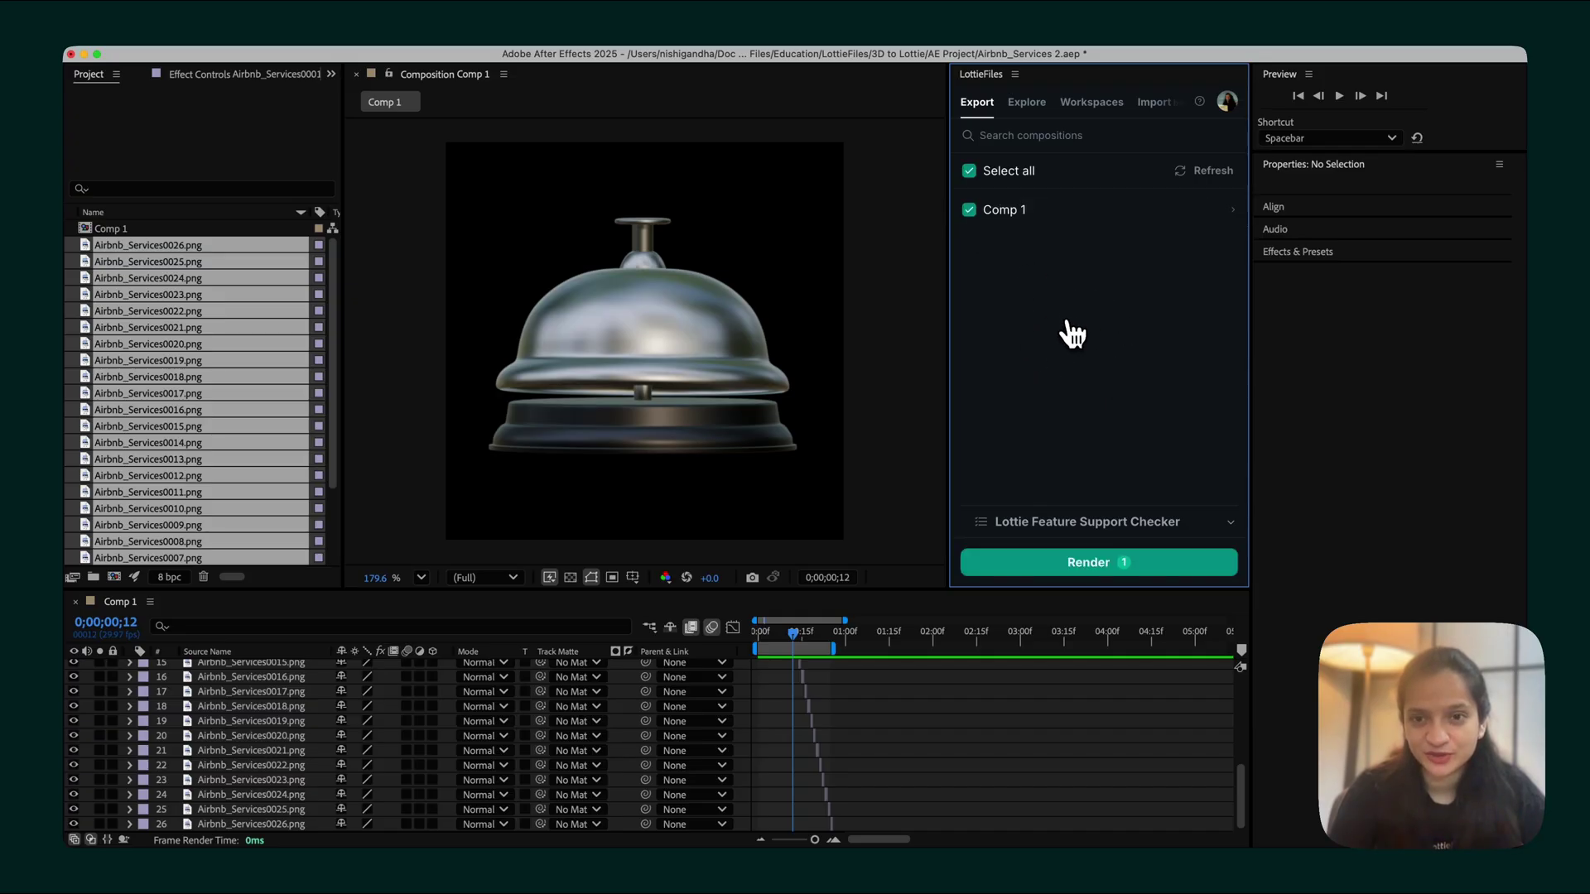
click(1164, 571)
click(1172, 408)
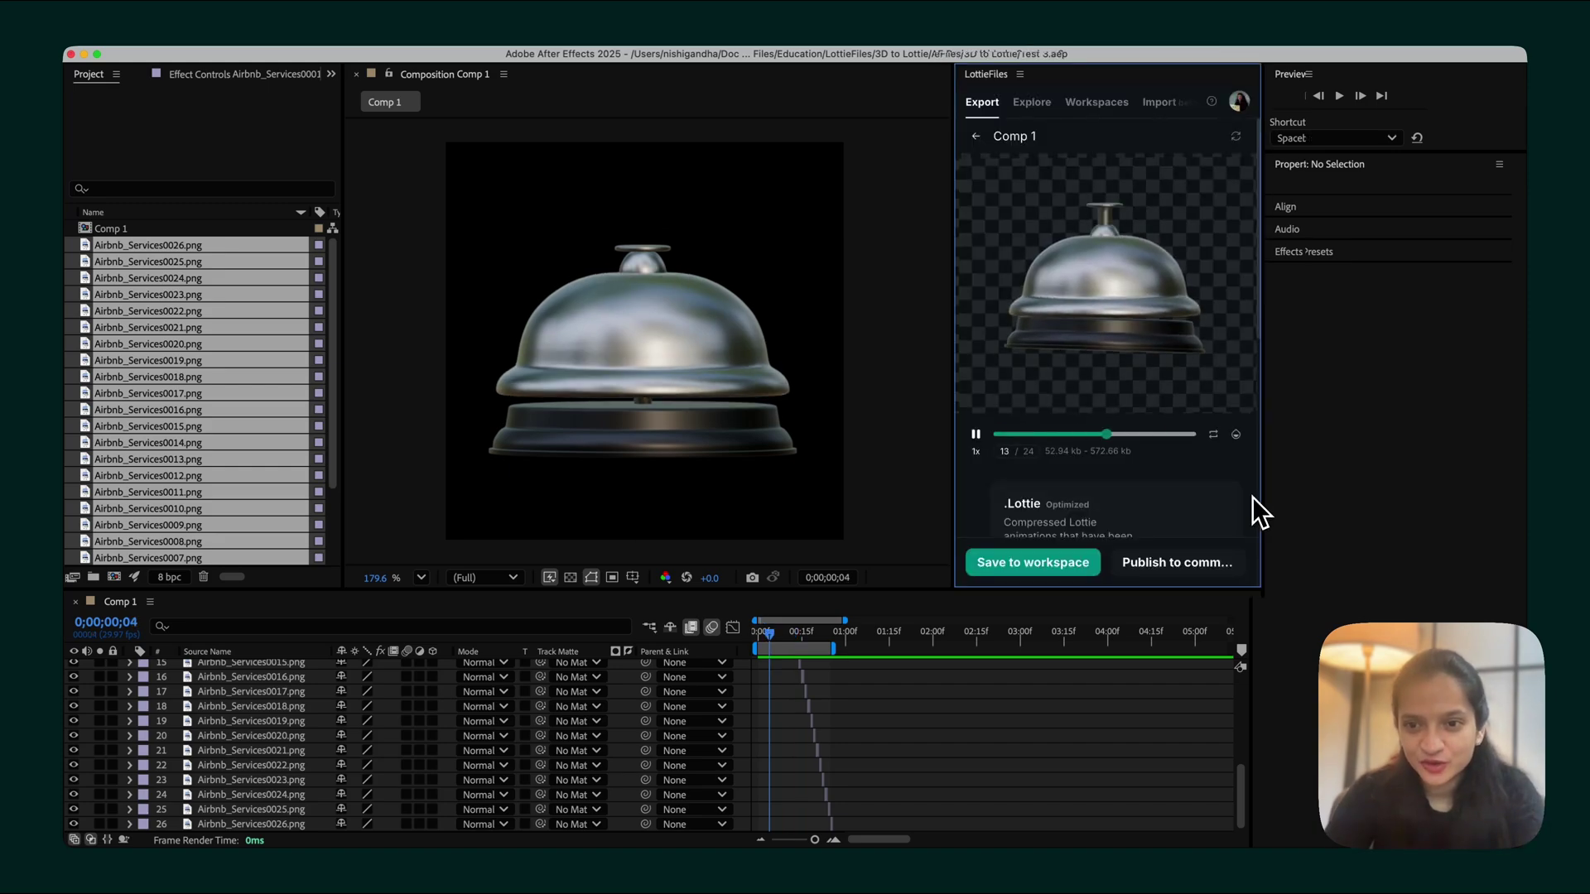
scroll(1252, 497, down, 4)
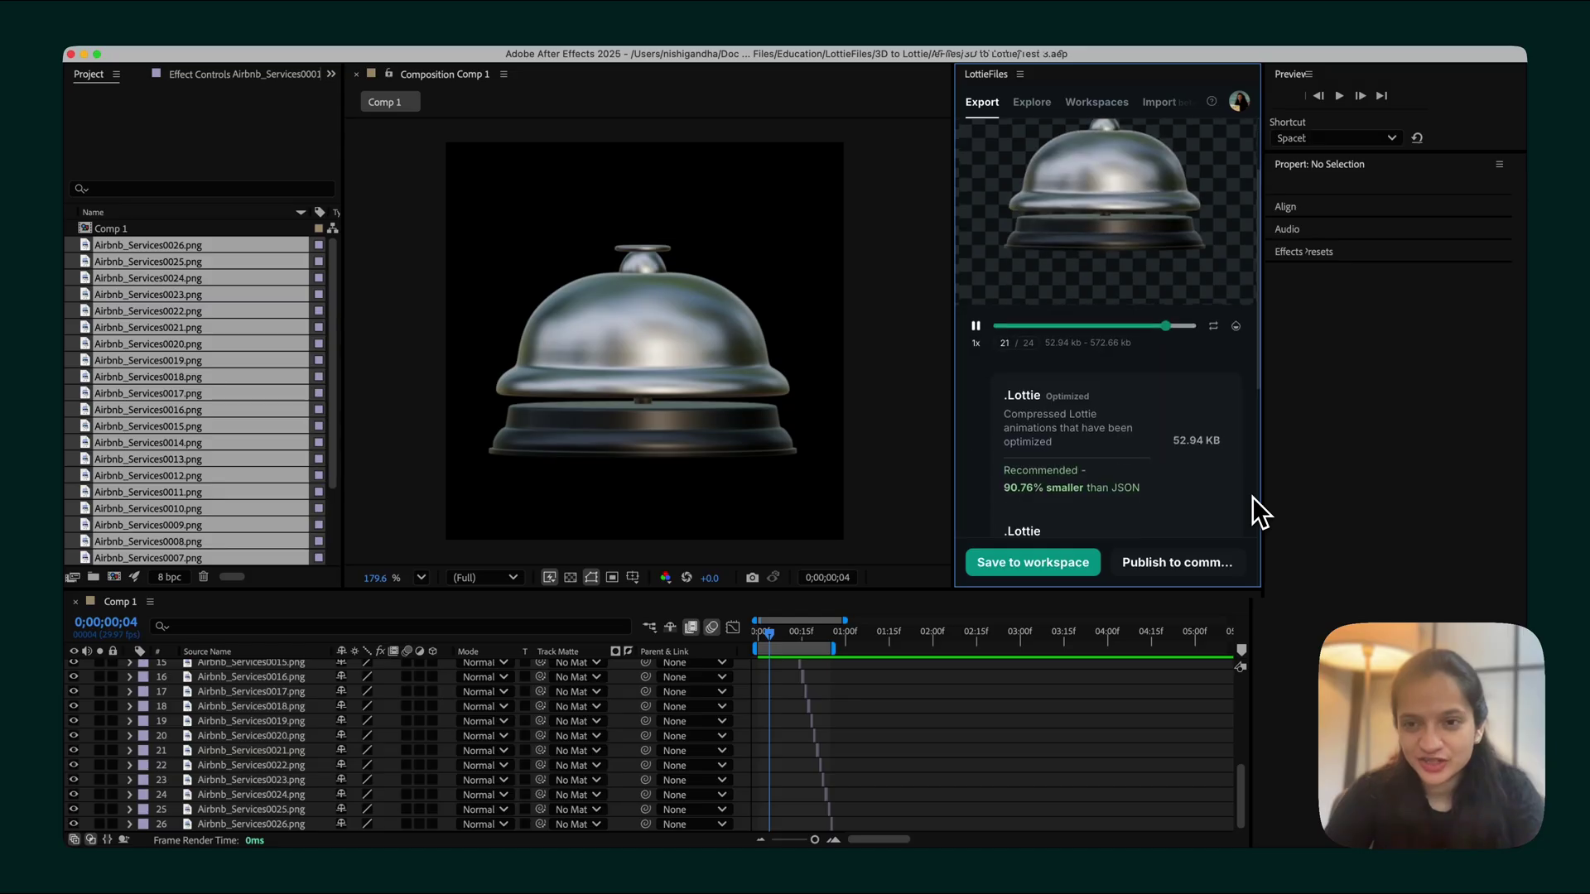
scroll(1253, 497, down, 4)
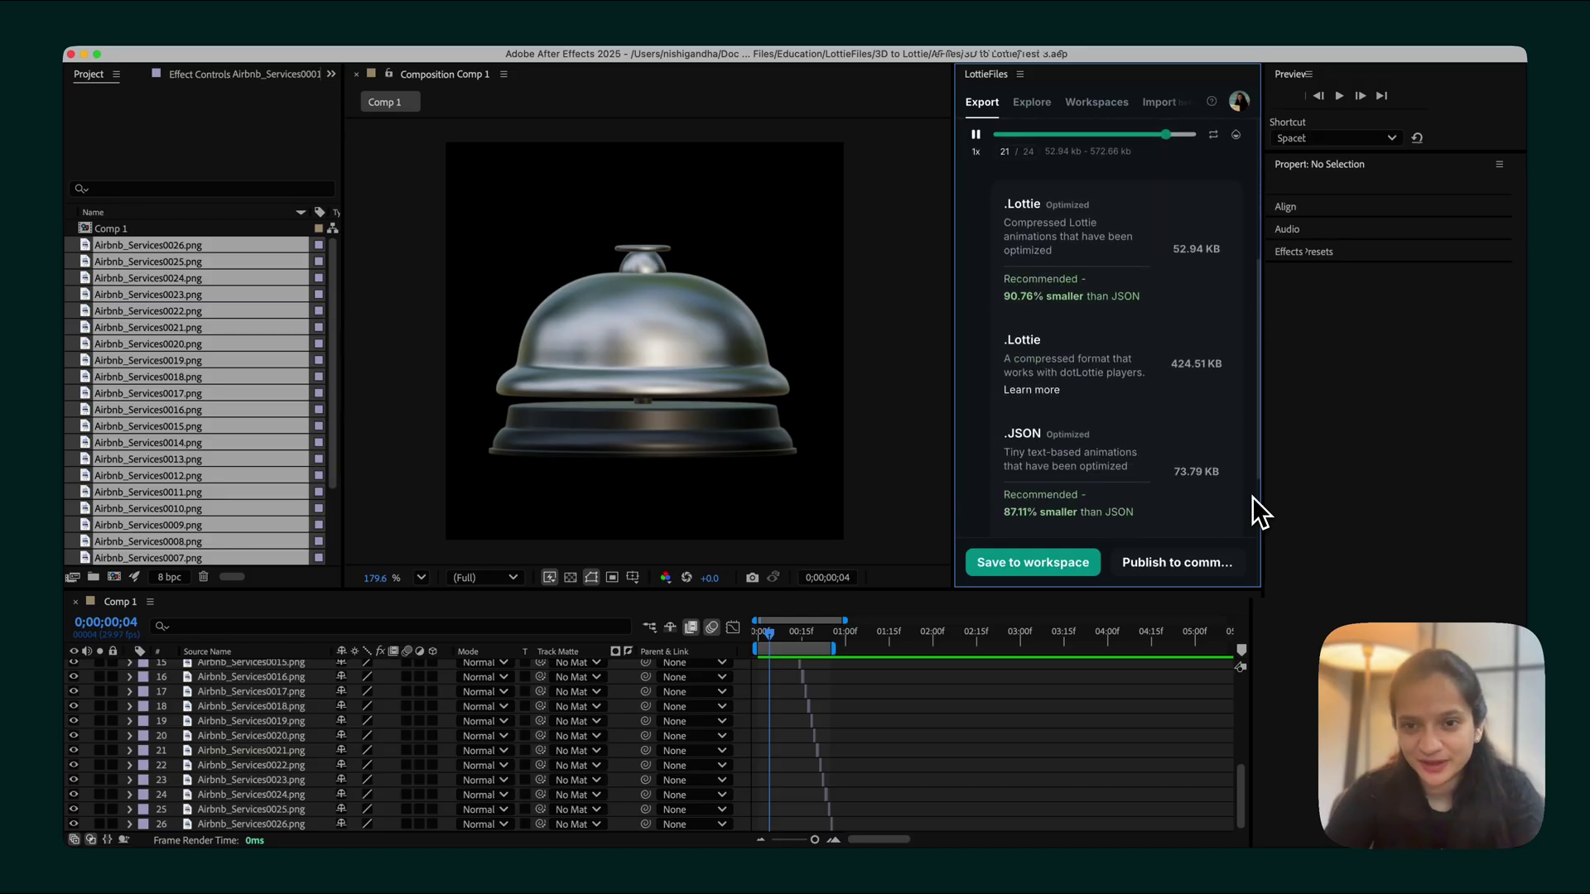
scroll(1252, 496, up, 5)
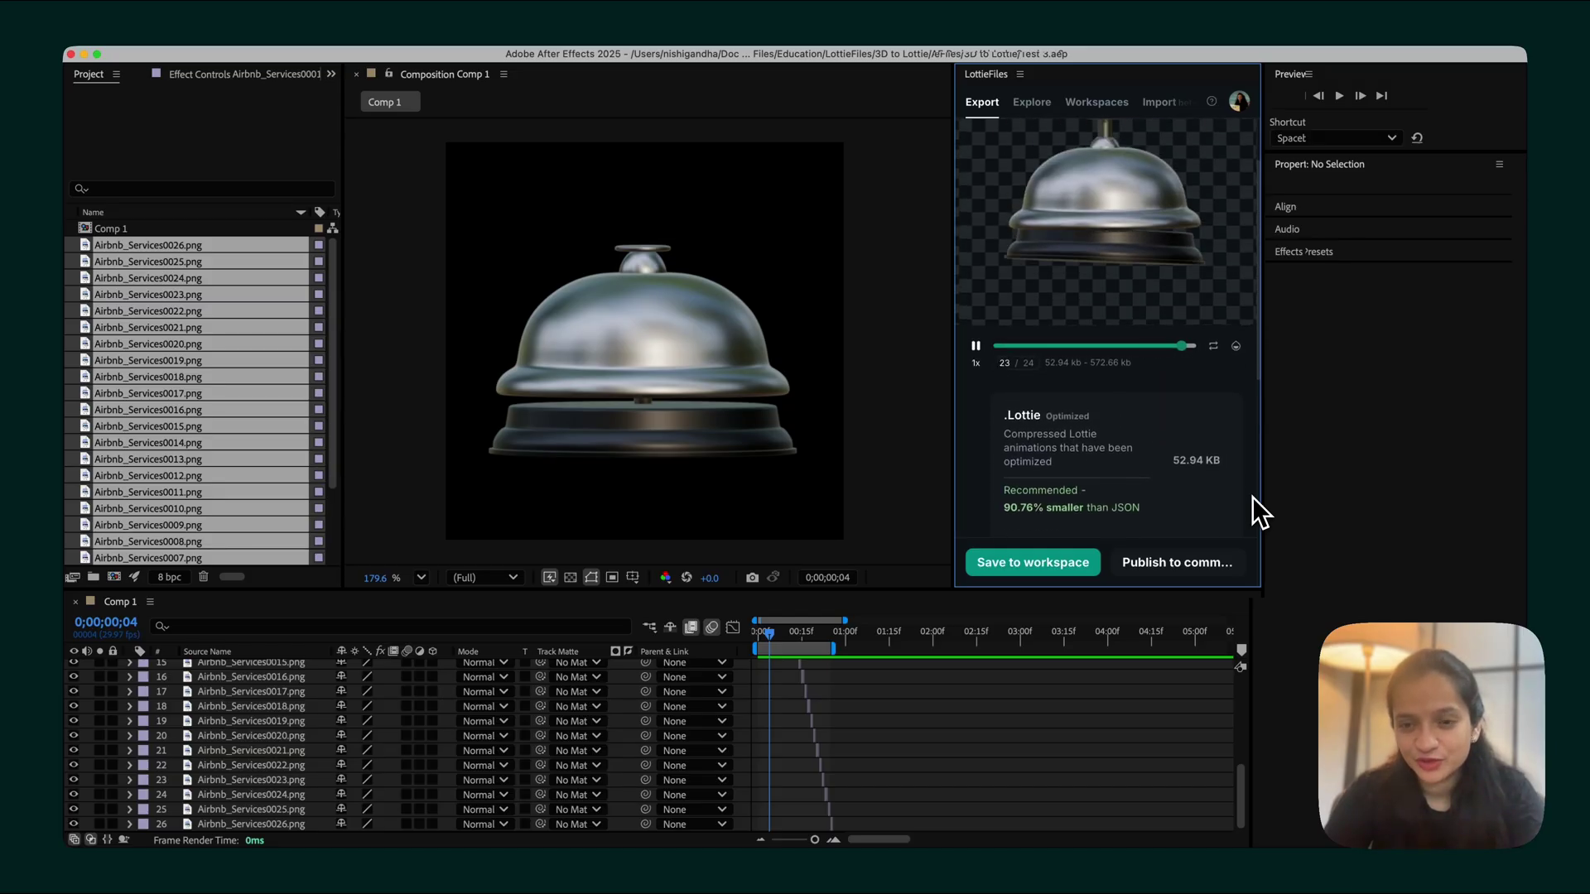